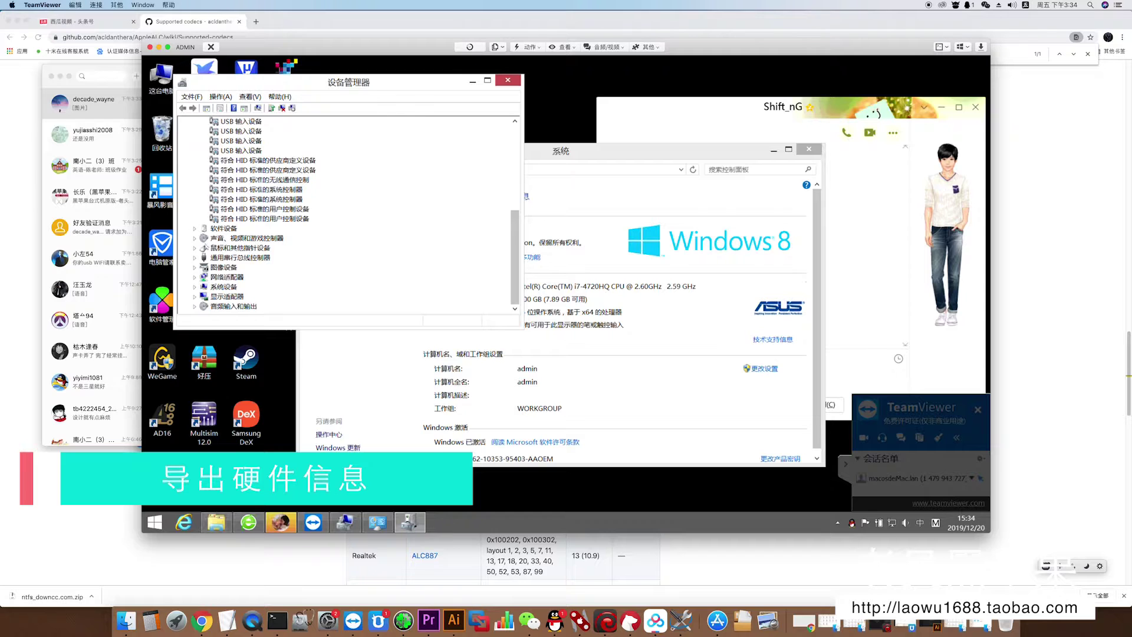
Step: Show the hardware IDs of the Realtek High Definition Audio device in its property details
{"action": "double_click", "coordinate": [246, 238]}
{"action": "double_click", "coordinate": [262, 257]}
{"action": "left_click", "coordinate": [294, 83]}
{"action": "left_click", "coordinate": [348, 146]}
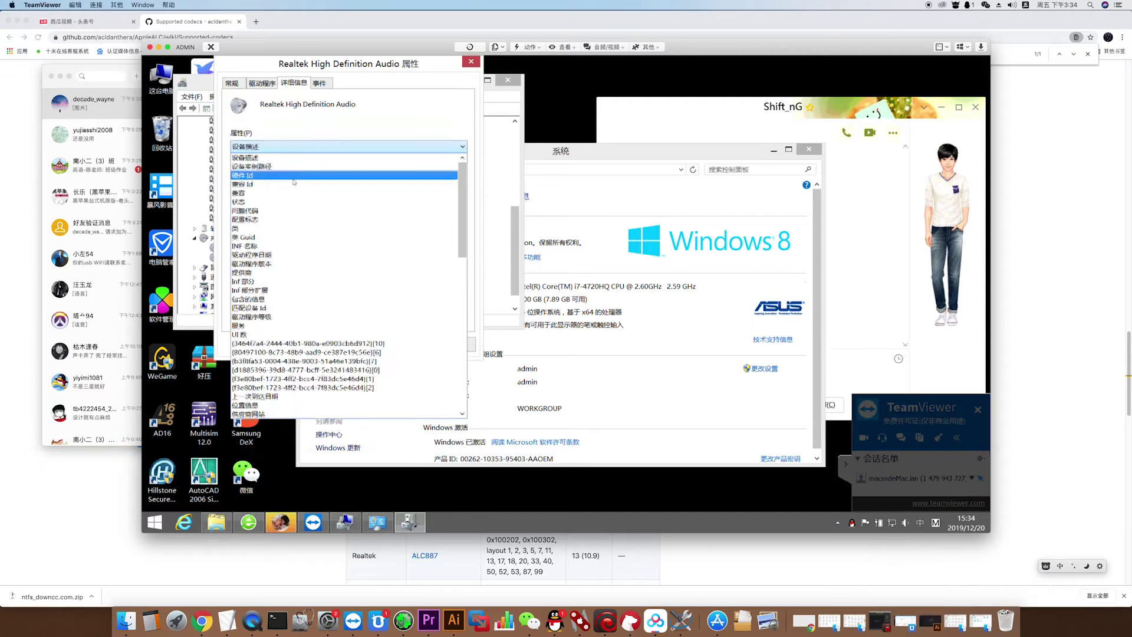
{"action": "left_click", "coordinate": [294, 175]}
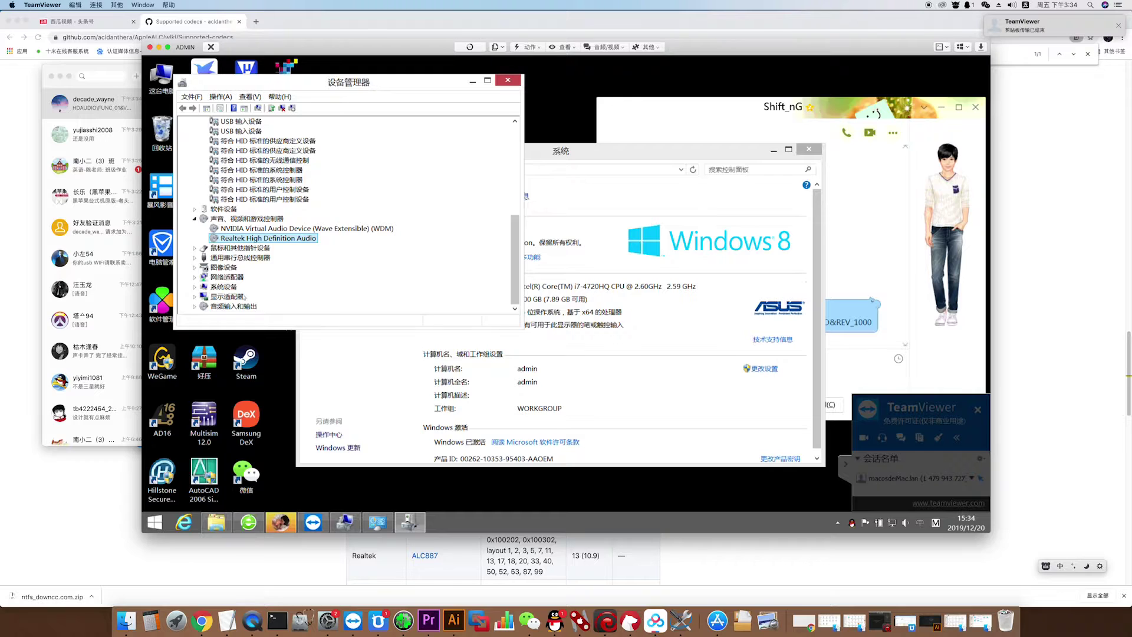
Step: Expand the network adapters and display adapters categories and examine the installed network and graphics devices
{"action": "scroll", "coordinate": [268, 203], "scroll_direction": "down", "scroll_amount": 3}
{"action": "key", "text": "Down"}
{"action": "key", "text": "Down"}
{"action": "key", "text": "Down"}
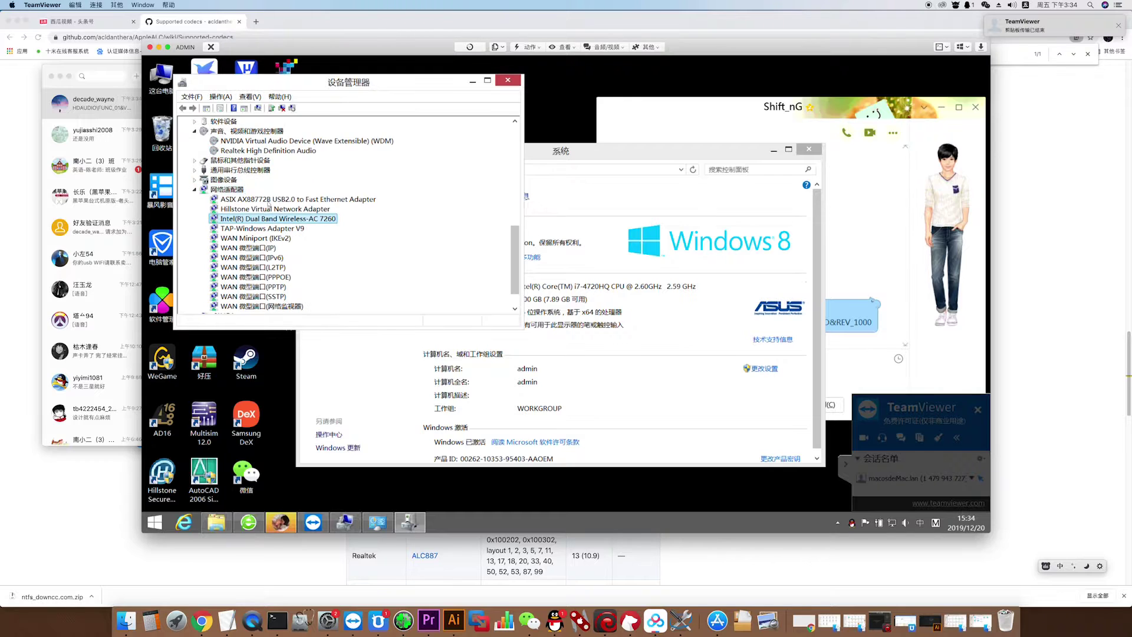
{"action": "left_click", "coordinate": [268, 200]}
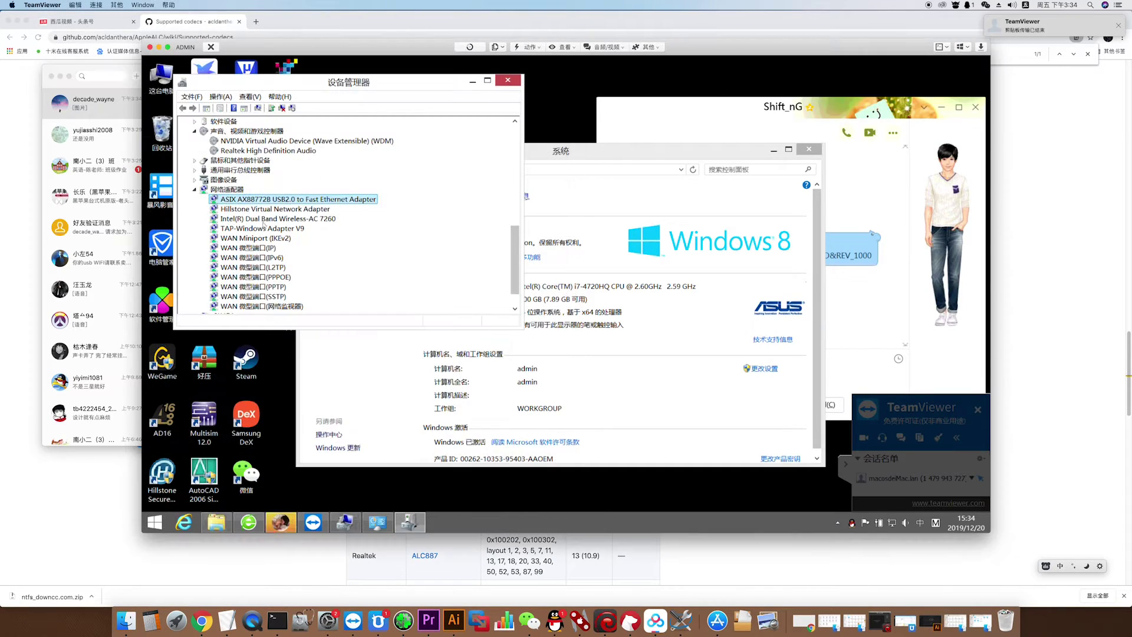
{"action": "left_click", "coordinate": [264, 225]}
{"action": "key", "text": "Up"}
{"action": "key", "text": "Up"}
{"action": "scroll", "coordinate": [266, 225], "scroll_direction": "down", "scroll_amount": 1}
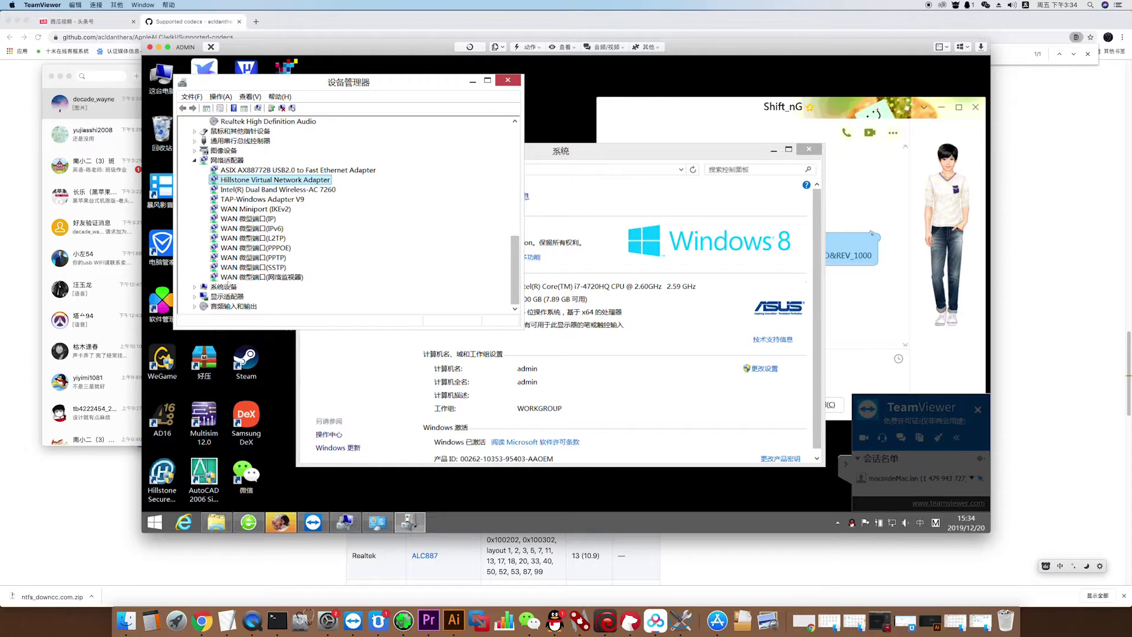
{"action": "left_click", "coordinate": [195, 297]}
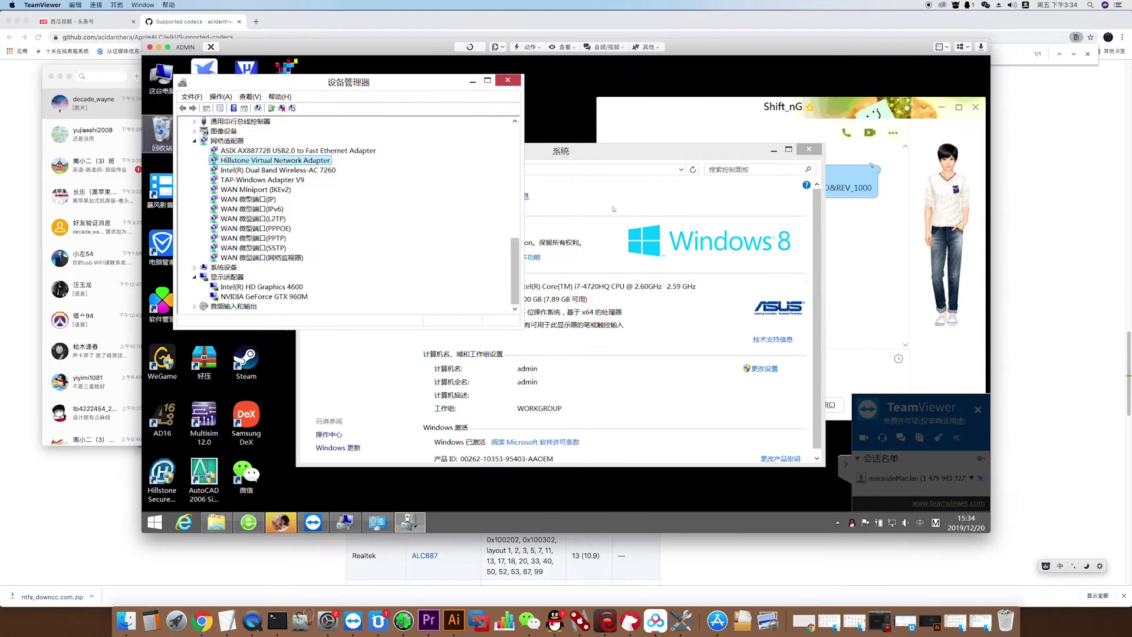
Step: Close Device Manager and the System window, and run the Ludashi (鲁大师) hardware scan beside the chat window
{"action": "left_click", "coordinate": [507, 80]}
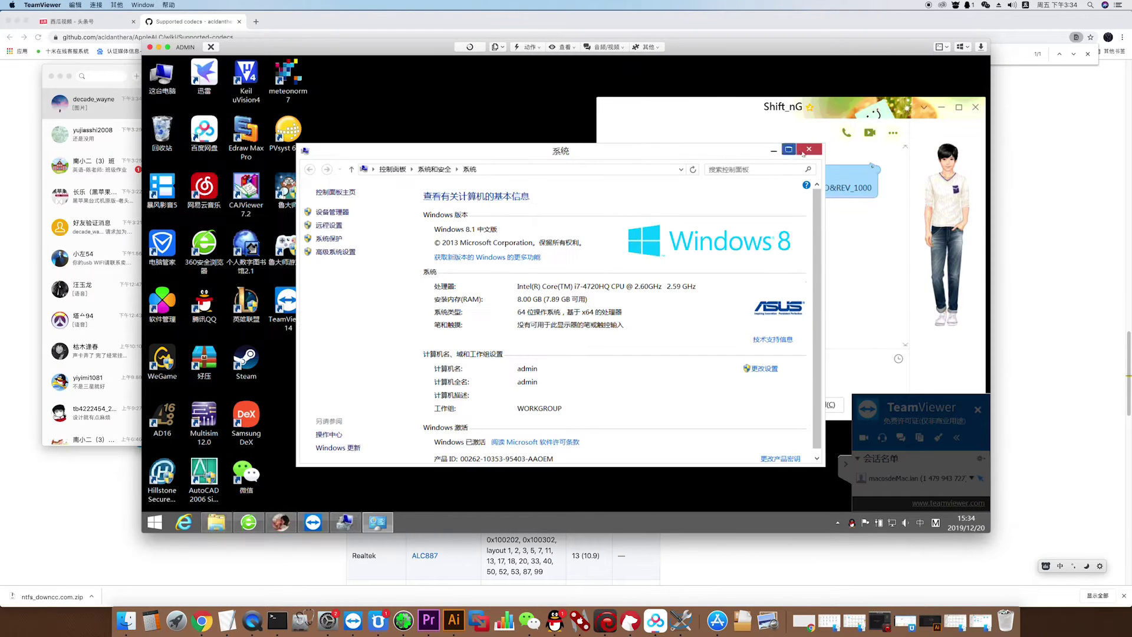
{"action": "left_click", "coordinate": [808, 149]}
{"action": "double_click", "coordinate": [299, 193]}
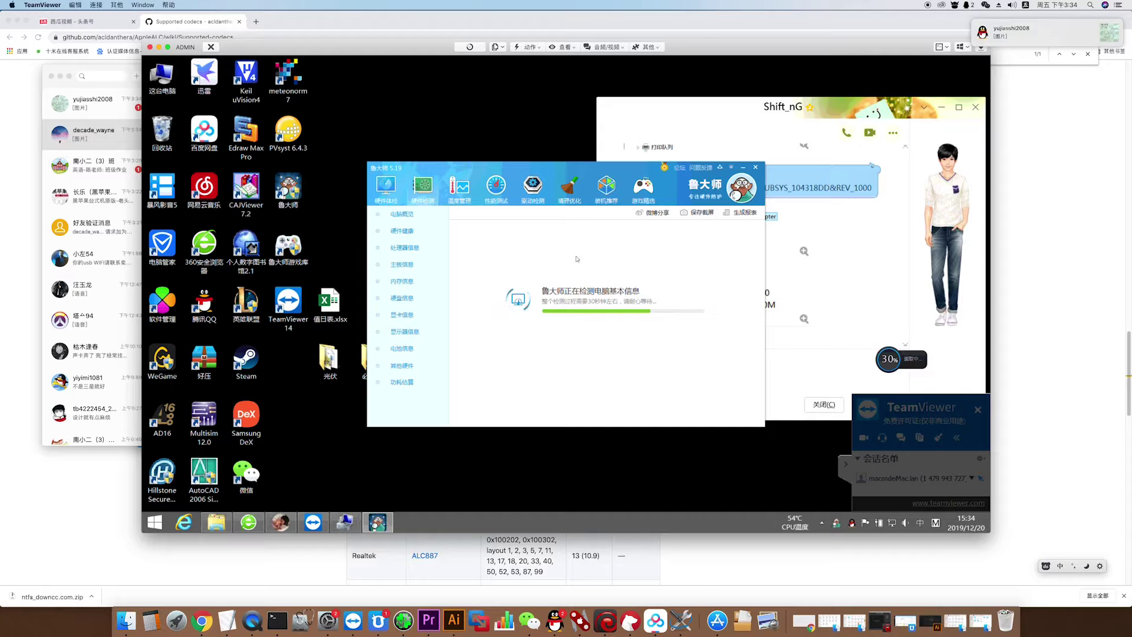
{"action": "left_click_drag", "start_coordinate": [543, 169], "coordinate": [385, 141]}
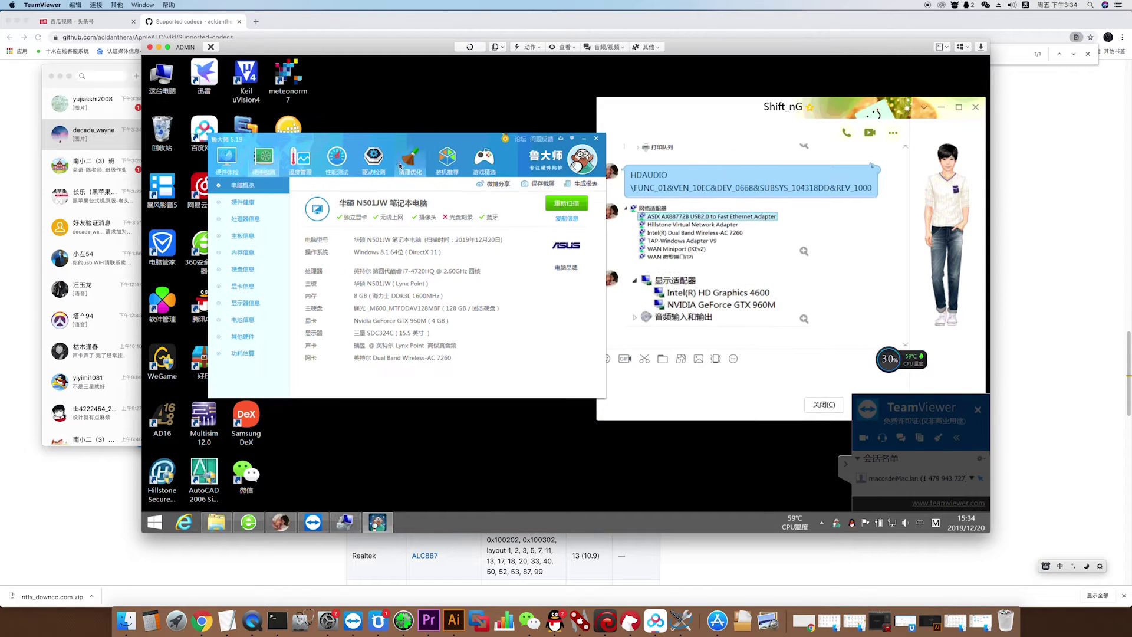
{"action": "right_click", "coordinate": [688, 391]}
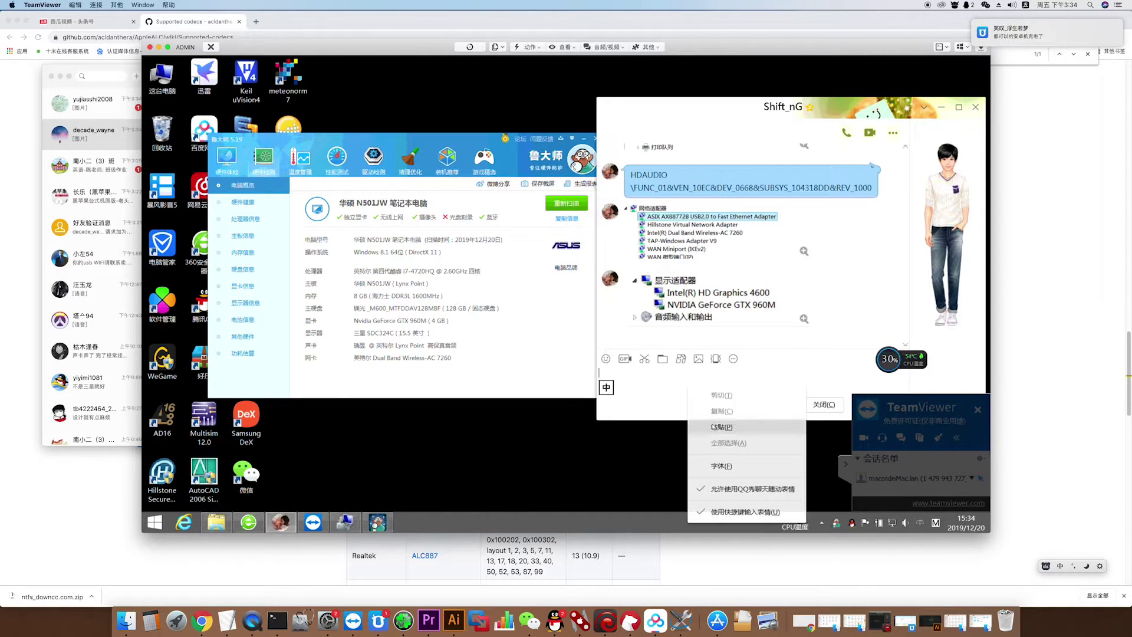
{"action": "left_click", "coordinate": [725, 427]}
{"action": "left_click_drag", "start_coordinate": [756, 275], "coordinate": [663, 267]}
{"action": "key", "text": "BackSpace"}
{"action": "left_click", "coordinate": [413, 378]}
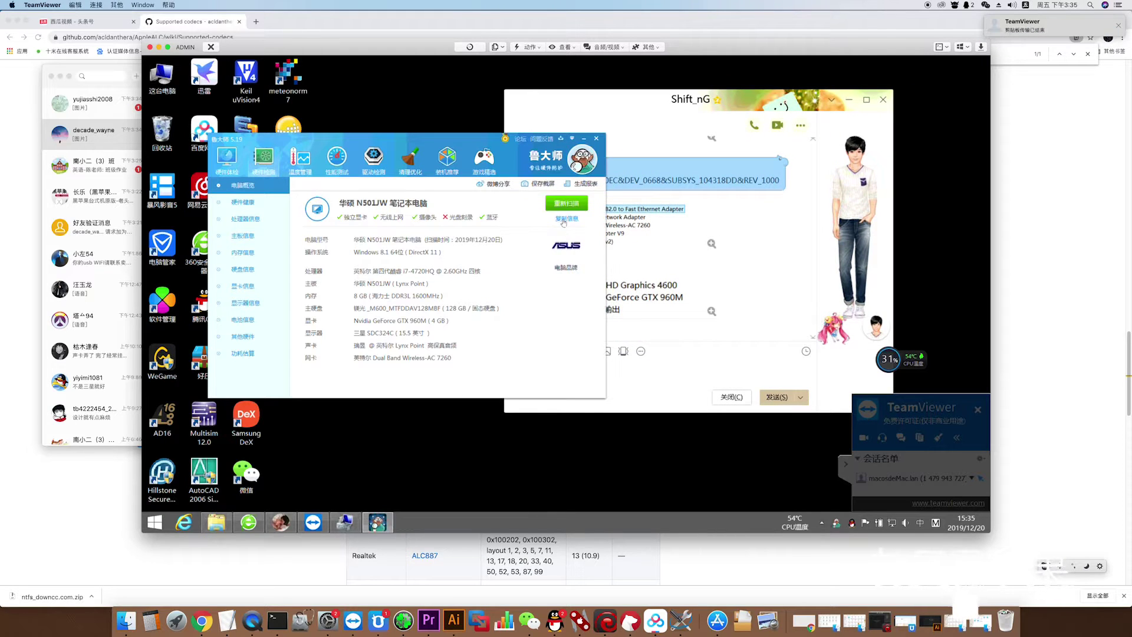
Step: Paste the computer overview copied from Ludashi into the QQ chat and send it
{"action": "left_click", "coordinate": [589, 377]}
{"action": "right_click", "coordinate": [633, 381]}
{"action": "left_click", "coordinate": [660, 419]}
{"action": "left_click", "coordinate": [776, 397]}
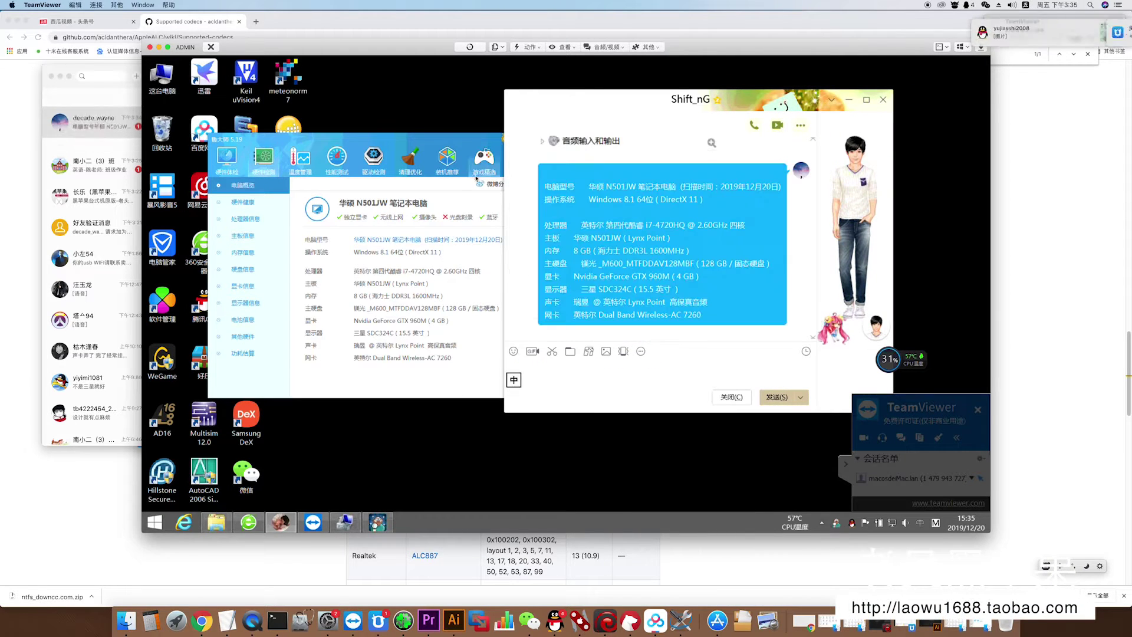
Step: Save a screenshot of the Ludashi overview to the desktop as ludashi.jpg and close Ludashi
{"action": "left_click", "coordinate": [436, 139]}
{"action": "left_click", "coordinate": [538, 183]}
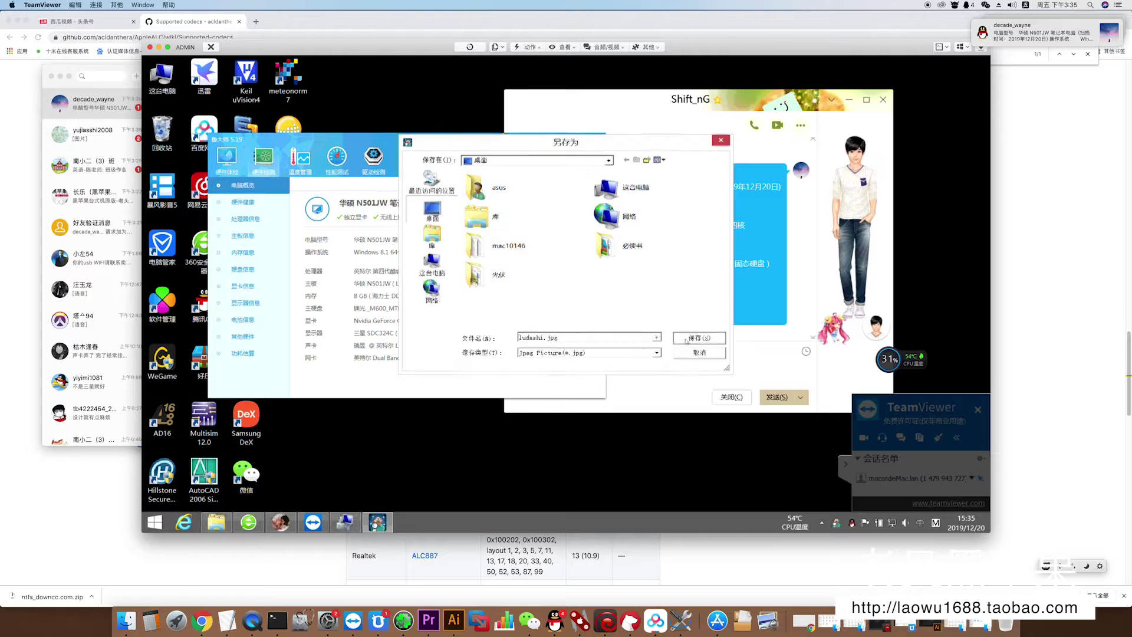
{"action": "left_click", "coordinate": [700, 338]}
{"action": "left_click", "coordinate": [596, 140]}
Step: Send ludashi.jpg from the desktop through the QQ chat and close the chat window
{"action": "left_click_drag", "start_coordinate": [287, 361], "coordinate": [740, 393]}
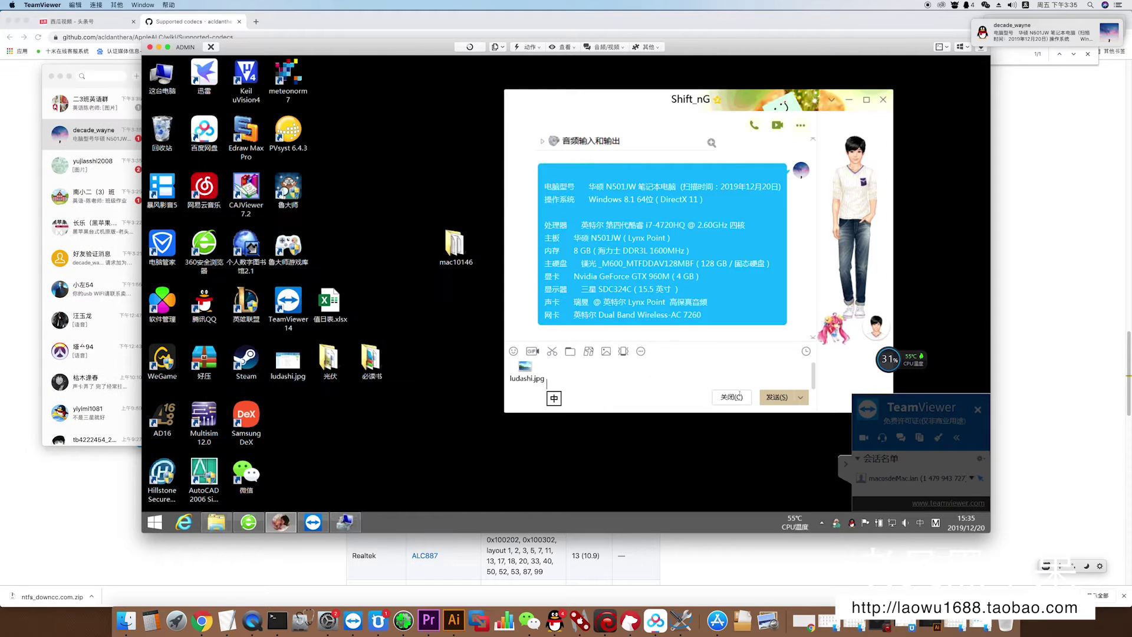
{"action": "key", "text": "Return"}
{"action": "left_click", "coordinate": [882, 99]}
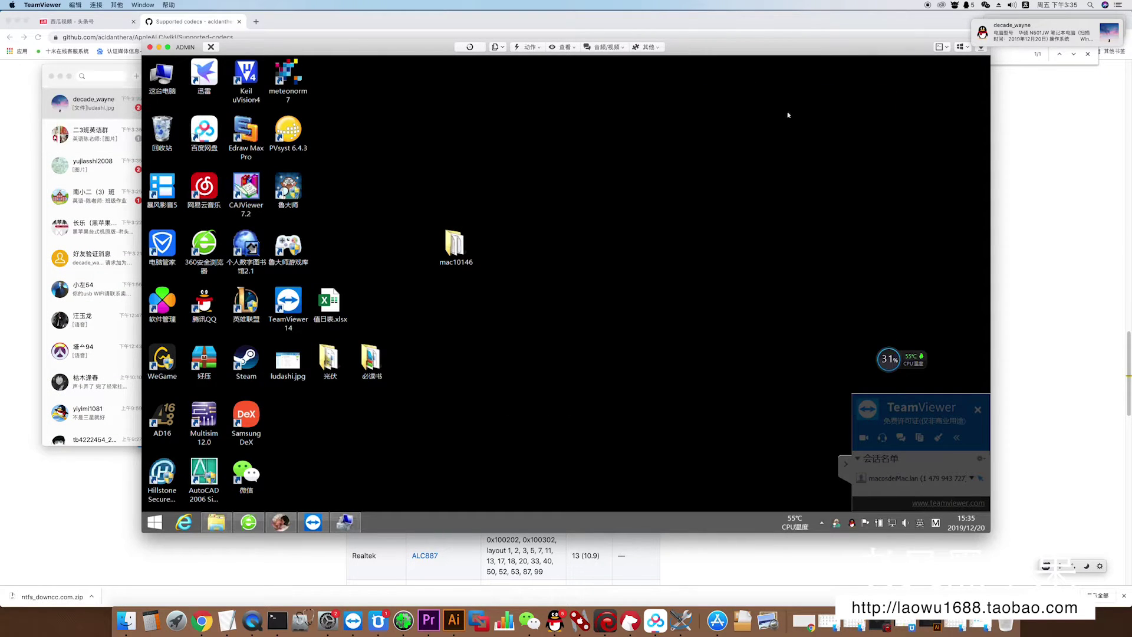
Step: Open Disk Management in the Computer Management console of this PC
{"action": "right_click", "coordinate": [162, 76]}
{"action": "left_click", "coordinate": [200, 112]}
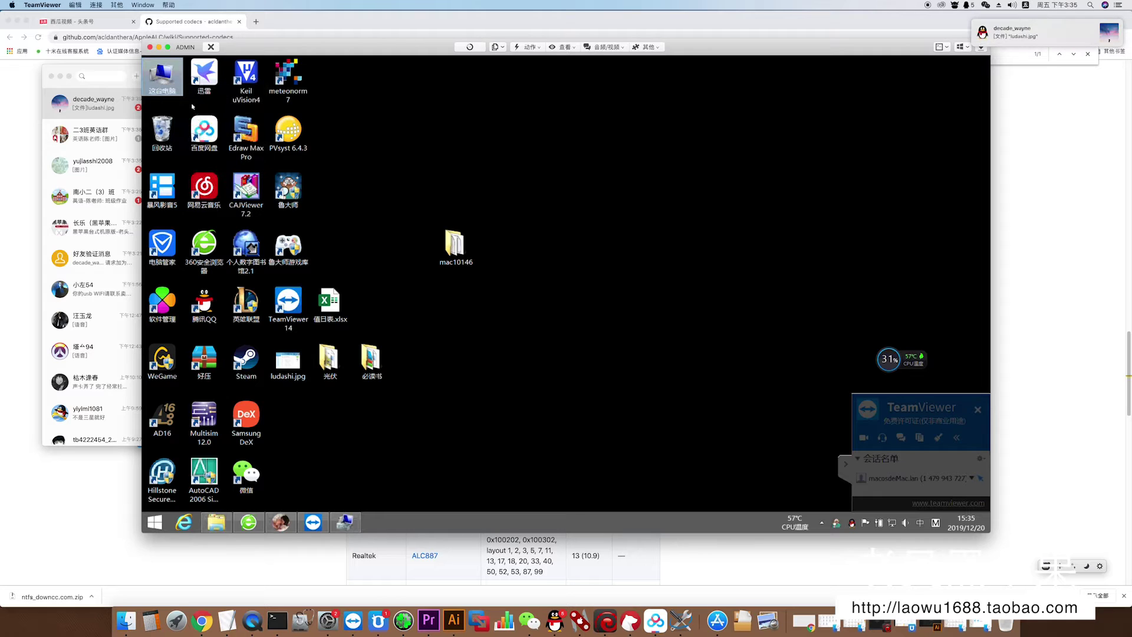
{"action": "left_click", "coordinate": [192, 217]}
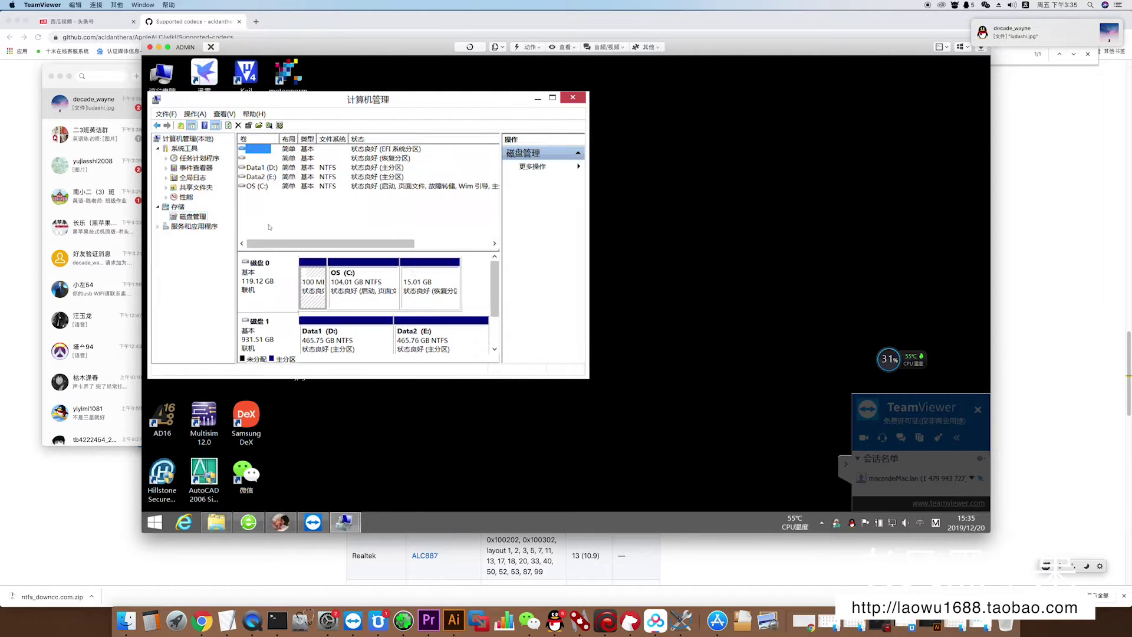
Step: Examine the partitions on disk 0 and disk 1, including their sizes and roles
{"action": "key", "text": "Right"}
{"action": "key", "text": "Right"}
{"action": "key", "text": "Right"}
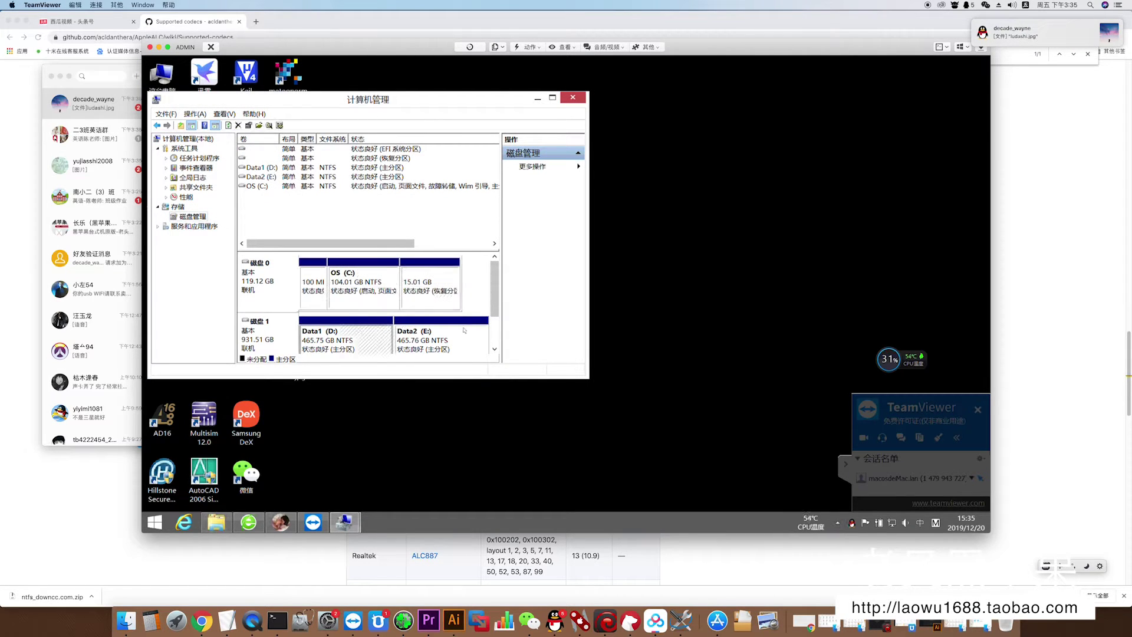
{"action": "left_click", "coordinate": [497, 337]}
{"action": "left_click_drag", "start_coordinate": [496, 336], "coordinate": [496, 307]}
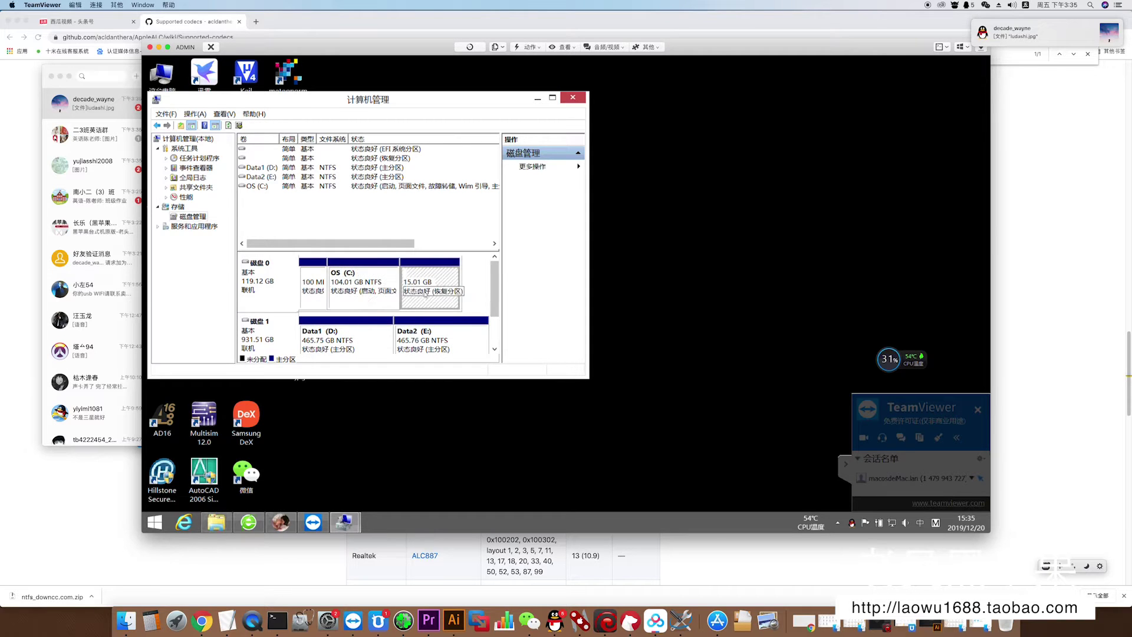
{"action": "left_click", "coordinate": [369, 342]}
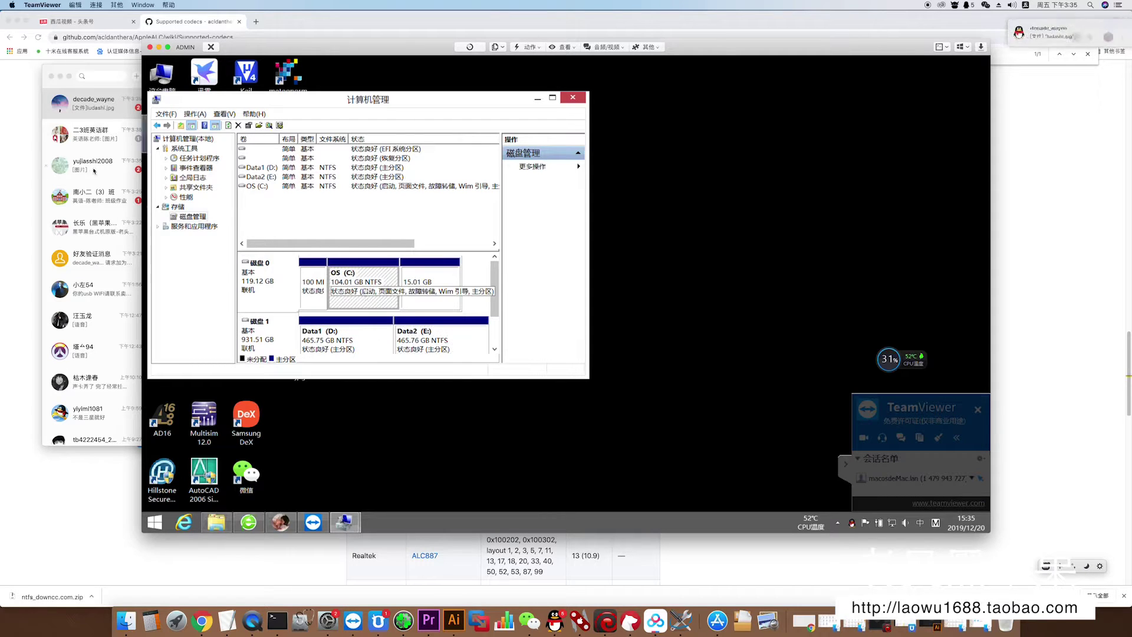
Step: Switch to QQ on the Mac, send the question "哪一个分区用来安装mac?" to the client, and return to the TeamViewer session
{"action": "left_click", "coordinate": [118, 393]}
{"action": "type", "text": "哪一个分区用"}
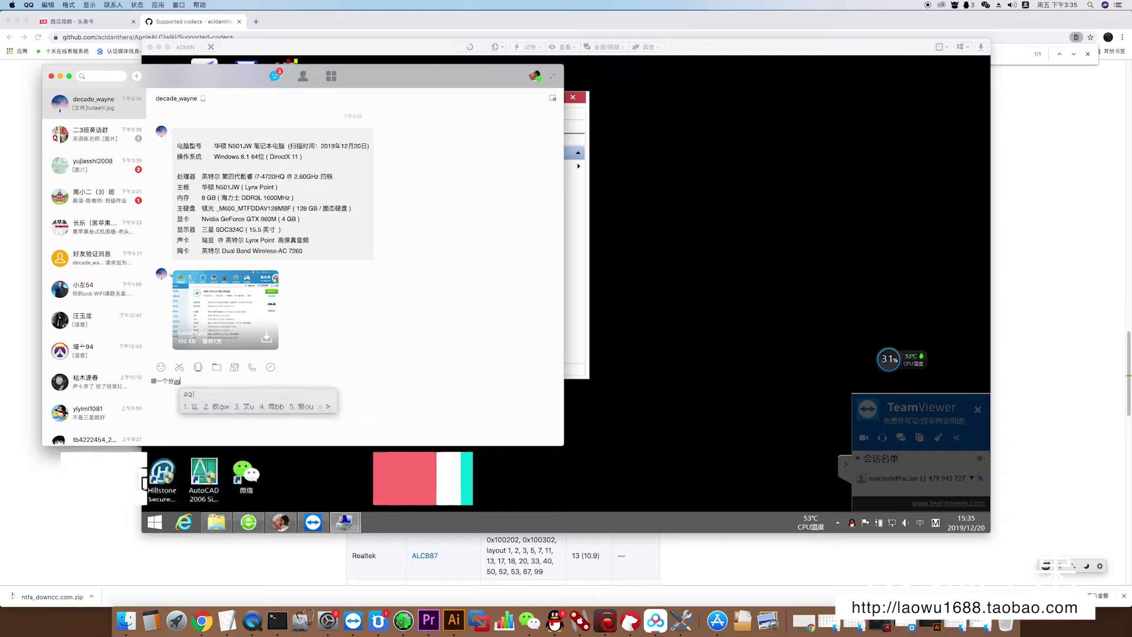
{"action": "type", "text": "来安装mac"}
{"action": "key", "text": "Return"}
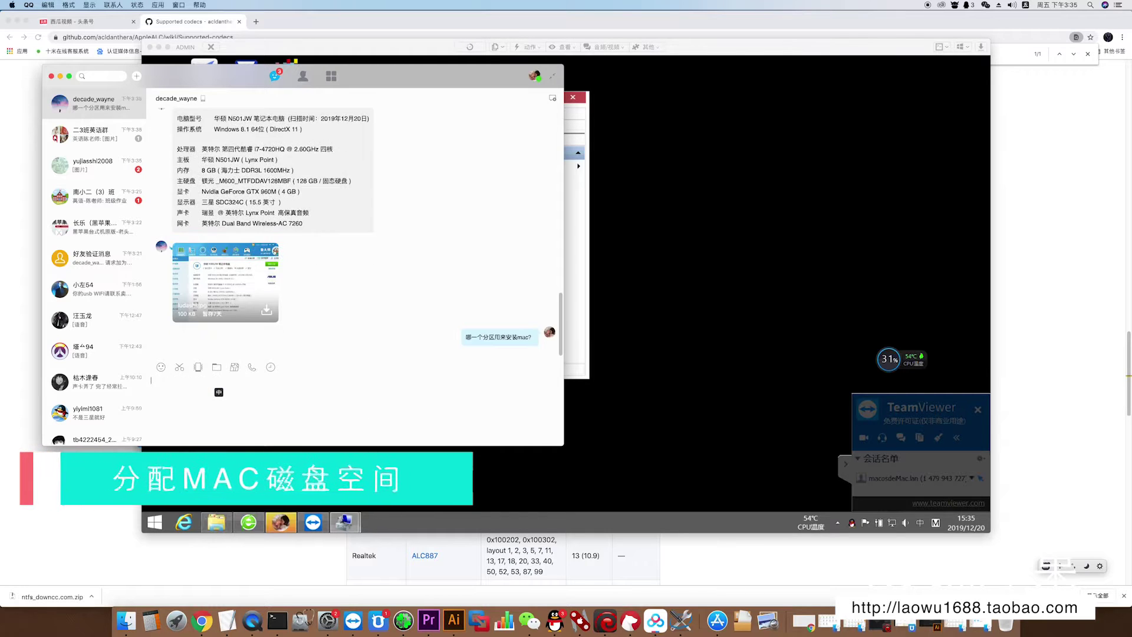
{"action": "key", "text": "super+Tab"}
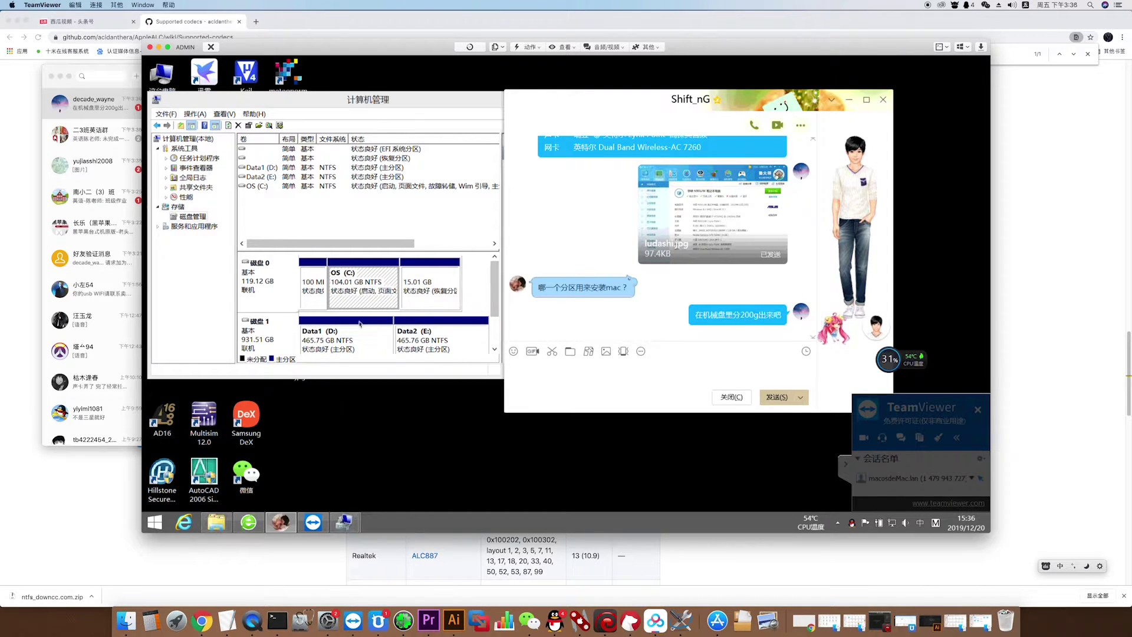
Step: Shrink the Data2 (E:) volume on disk 1 to free the 200 GB requested in the chat
{"action": "left_click", "coordinate": [277, 283]}
{"action": "scroll", "coordinate": [286, 285], "scroll_direction": "down", "scroll_amount": 2}
{"action": "right_click", "coordinate": [286, 285]}
{"action": "left_click", "coordinate": [412, 287]}
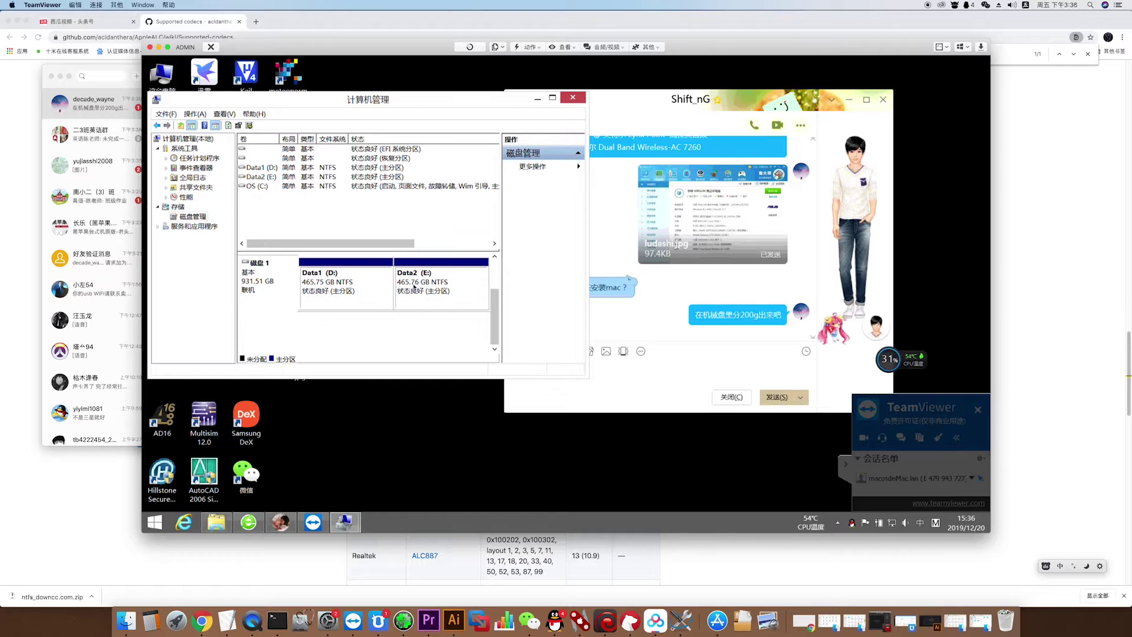
{"action": "right_click", "coordinate": [413, 287]}
{"action": "left_click", "coordinate": [443, 360]}
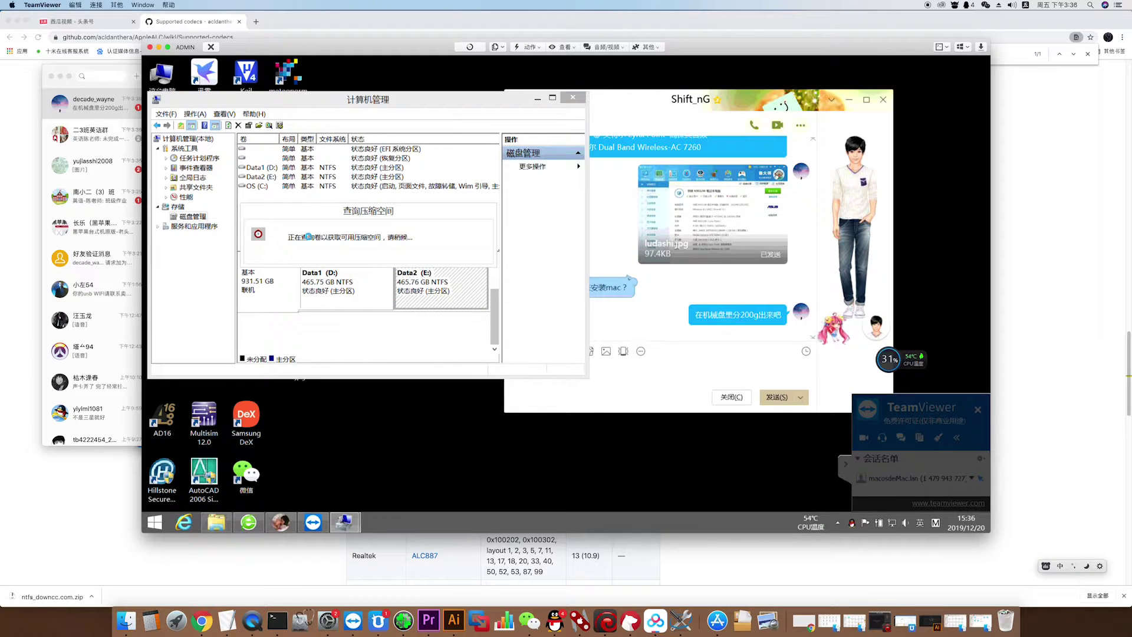
{"action": "left_click", "coordinate": [424, 201]}
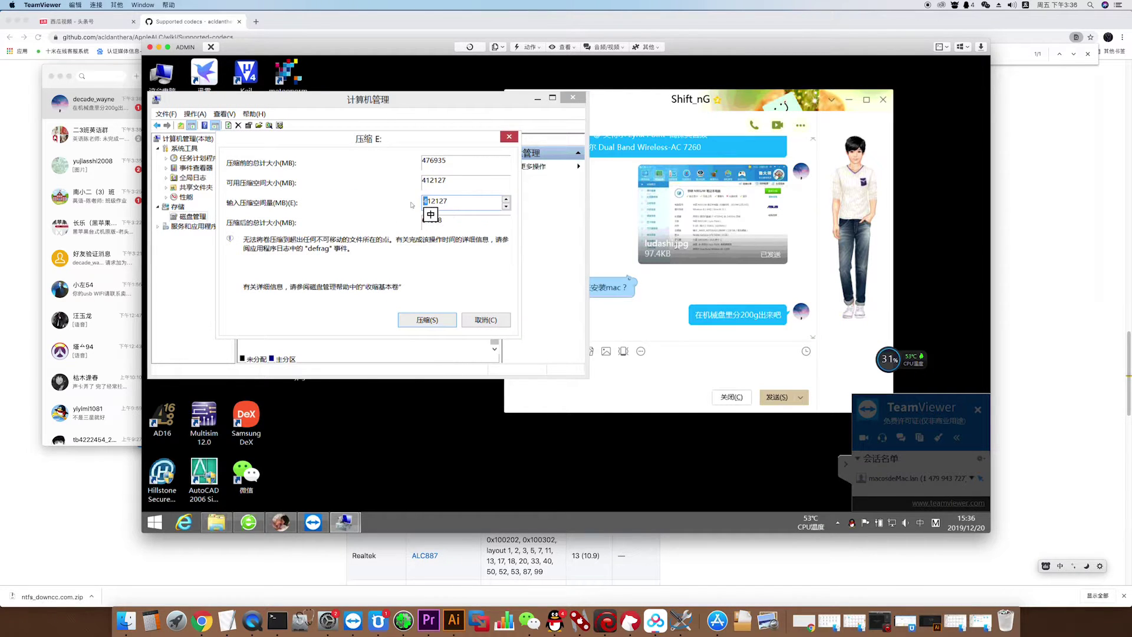
{"action": "left_click", "coordinate": [426, 320]}
Step: Create a new simple volume in the freed space without formatting it, and close Computer Management
{"action": "left_click", "coordinate": [430, 283]}
{"action": "right_click", "coordinate": [430, 283]}
{"action": "left_click", "coordinate": [465, 266]}
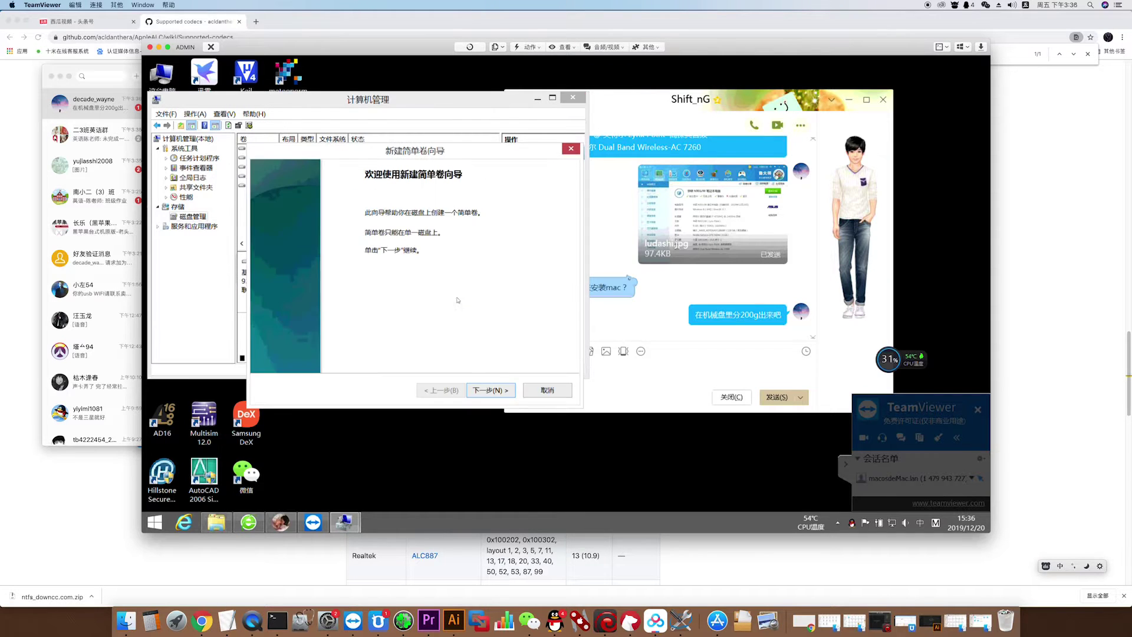
{"action": "key", "text": "Return"}
{"action": "key", "text": "Return"}
{"action": "key", "text": "Return"}
{"action": "left_click", "coordinate": [283, 219]}
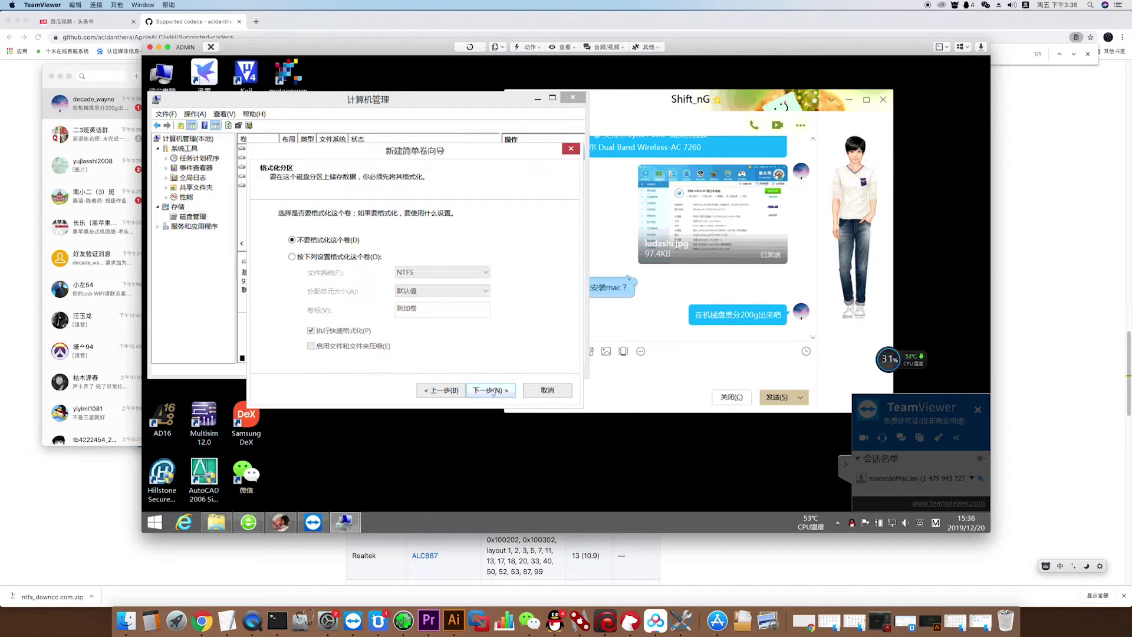
{"action": "left_click", "coordinate": [483, 389]}
{"action": "left_click", "coordinate": [483, 389]}
{"action": "left_click", "coordinate": [572, 98]}
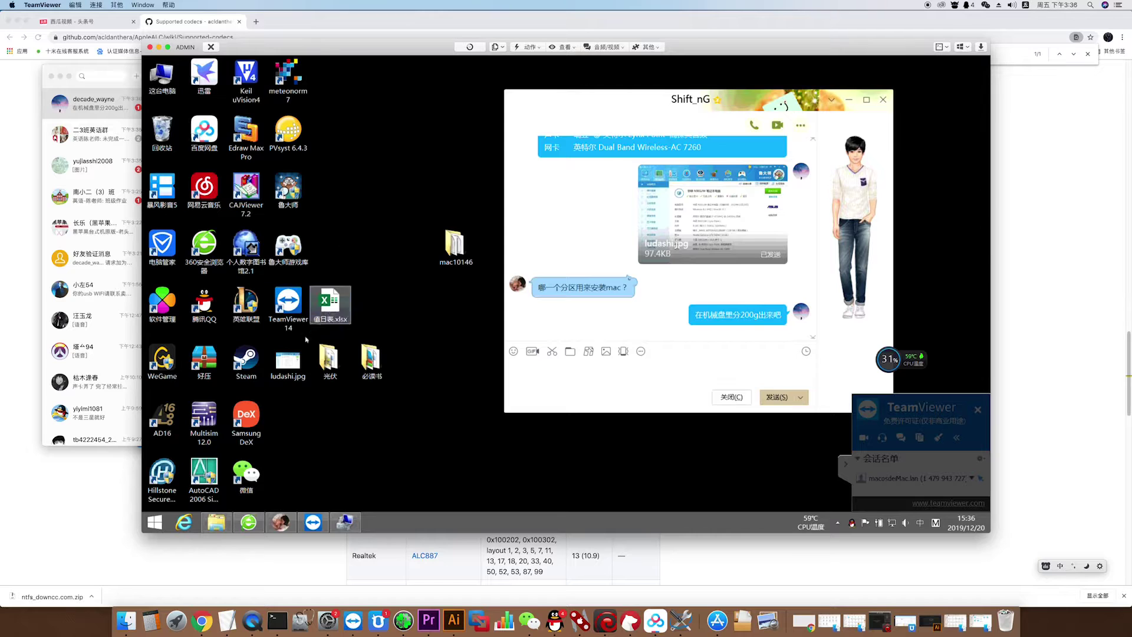
Step: Open the mac10146 desktop folder and import the time synchronisation patch 双系统时间同步补丁.reg into the registry
{"action": "double_click", "coordinate": [454, 244]}
{"action": "left_click", "coordinate": [437, 289]}
{"action": "double_click", "coordinate": [436, 289]}
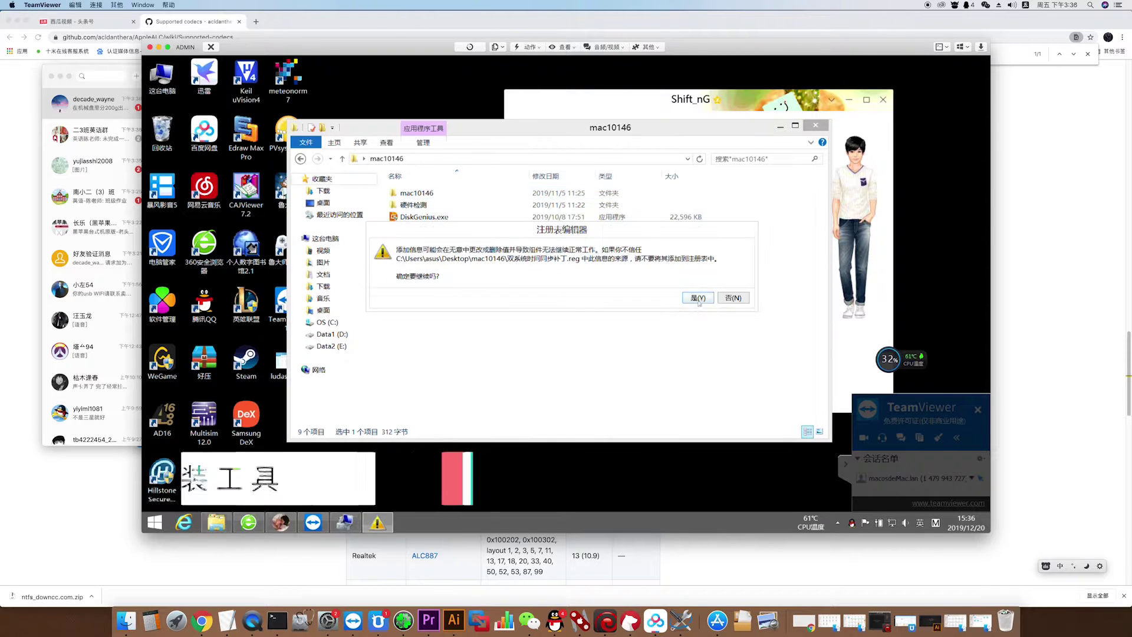
{"action": "key", "text": "Escape"}
Step: Start the Paragon Hard Disk Manager installer from the mac10146 folder
{"action": "left_click", "coordinate": [445, 252]}
{"action": "key", "text": "Return"}
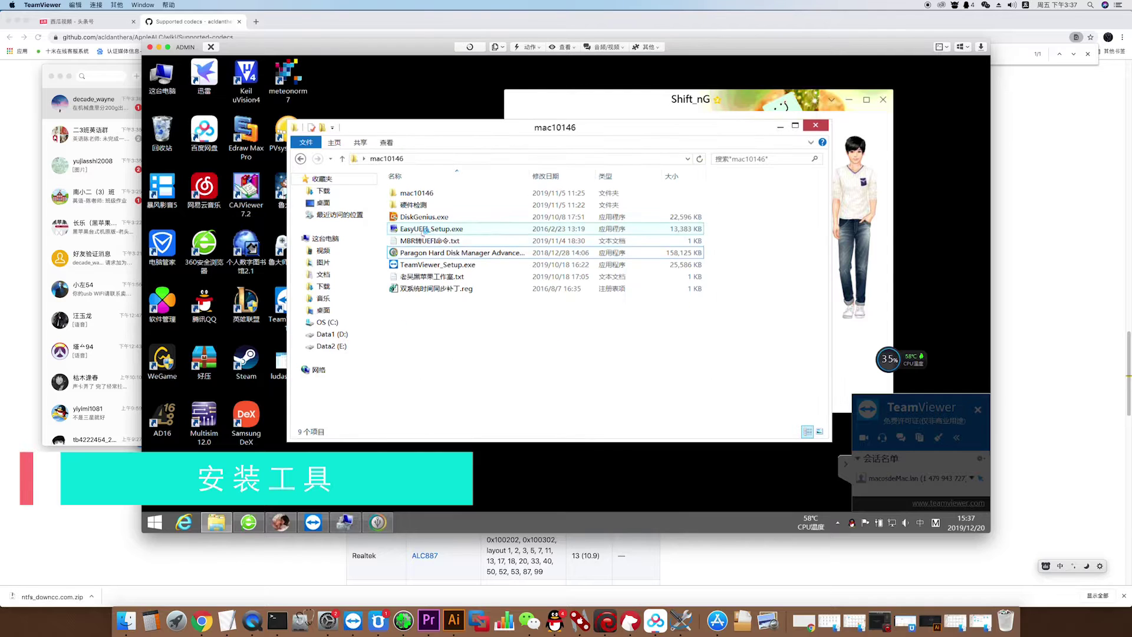
Step: Install EasyUEFI 2.5 from EasyUEFI_Setup.exe and close the Paragon Hard Disk Manager installer
{"action": "key", "text": "Up"}
{"action": "key", "text": "Up"}
{"action": "key", "text": "Return"}
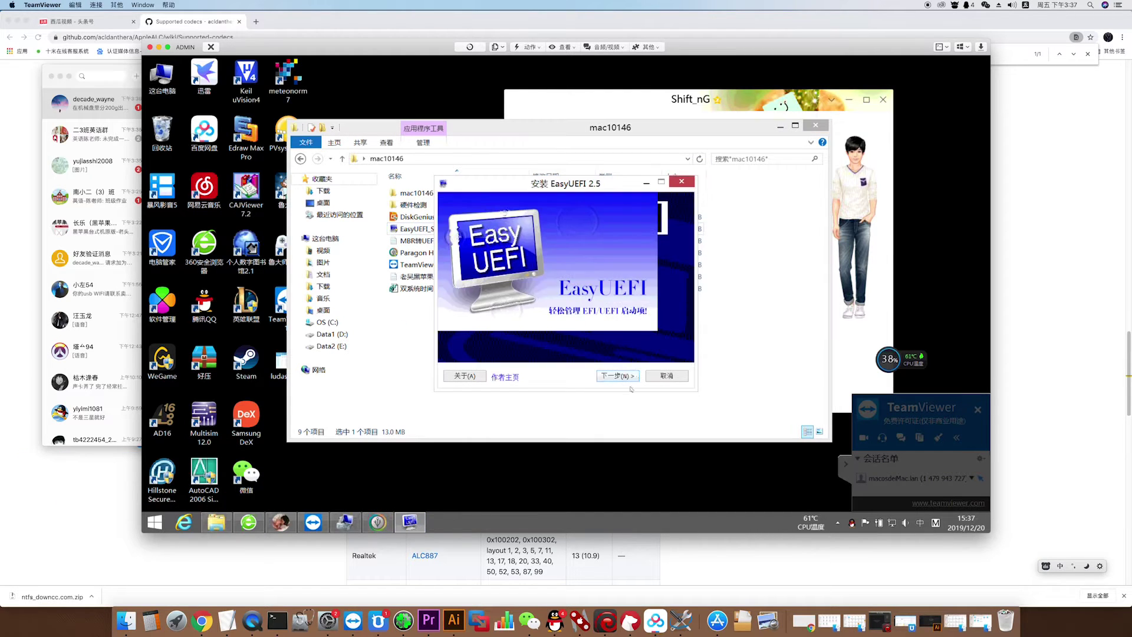
{"action": "left_click", "coordinate": [618, 375]}
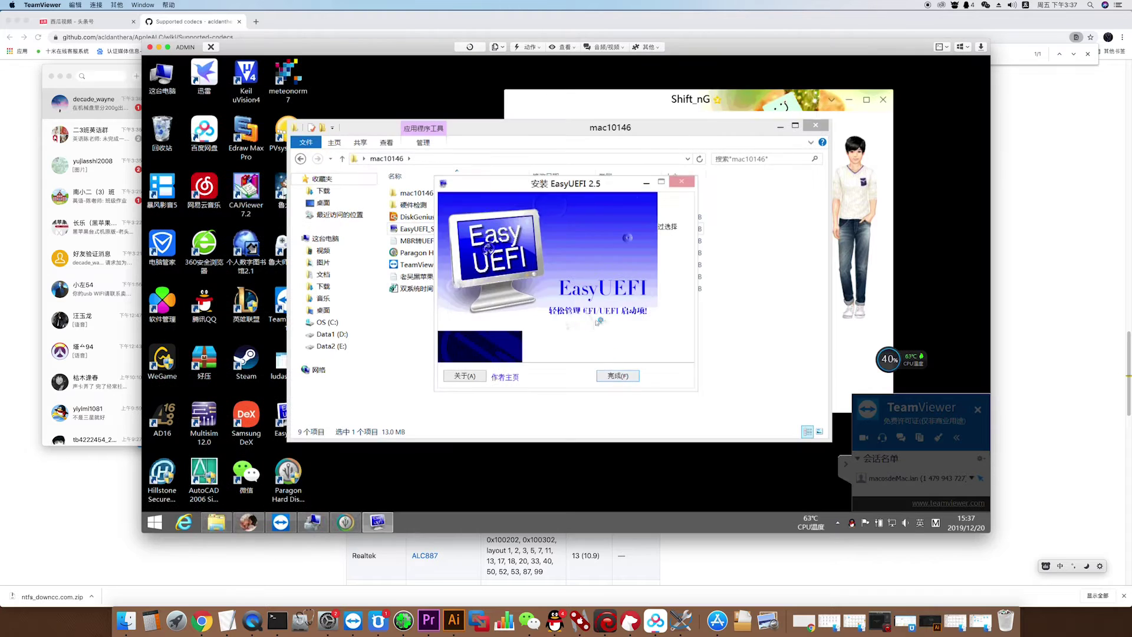
{"action": "left_click", "coordinate": [618, 375]}
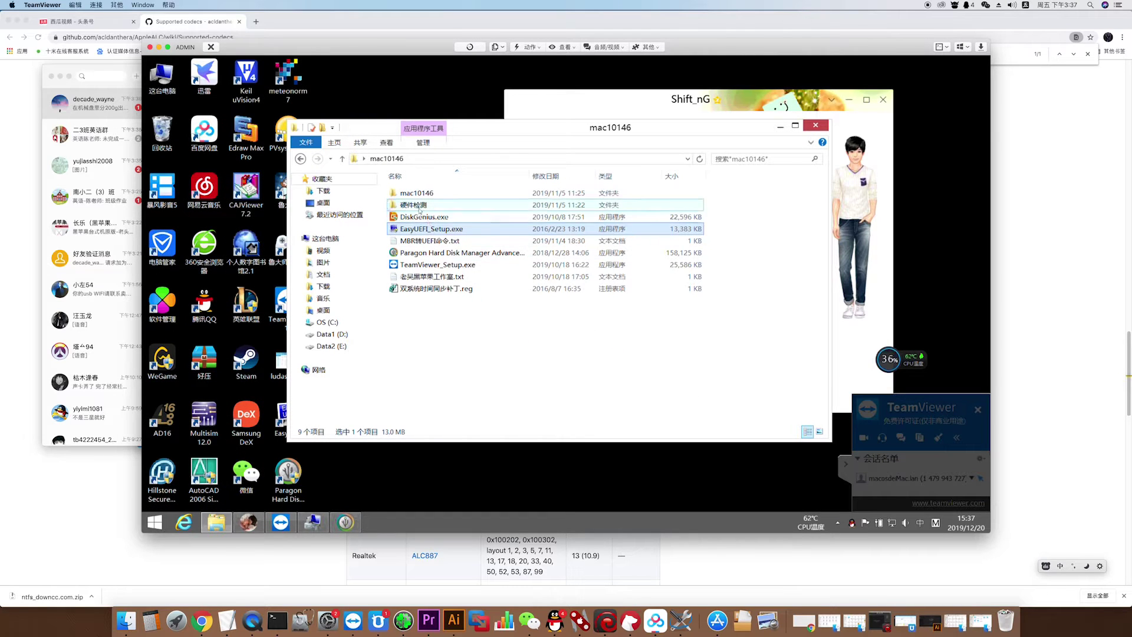
{"action": "left_click", "coordinate": [674, 364]}
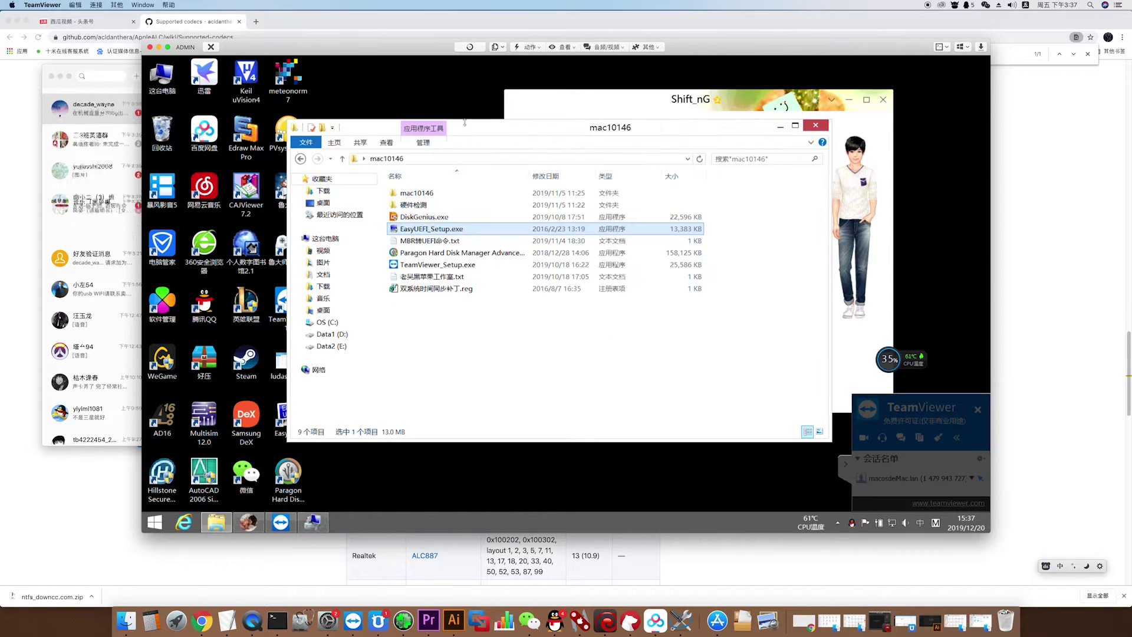
Step: Switch to Paragon Hard Disk Manager 16.5 and start the Restore Wizard, moving past its welcome page
{"action": "left_click_drag", "start_coordinate": [530, 127], "coordinate": [627, 129]}
{"action": "left_click", "coordinate": [288, 478]}
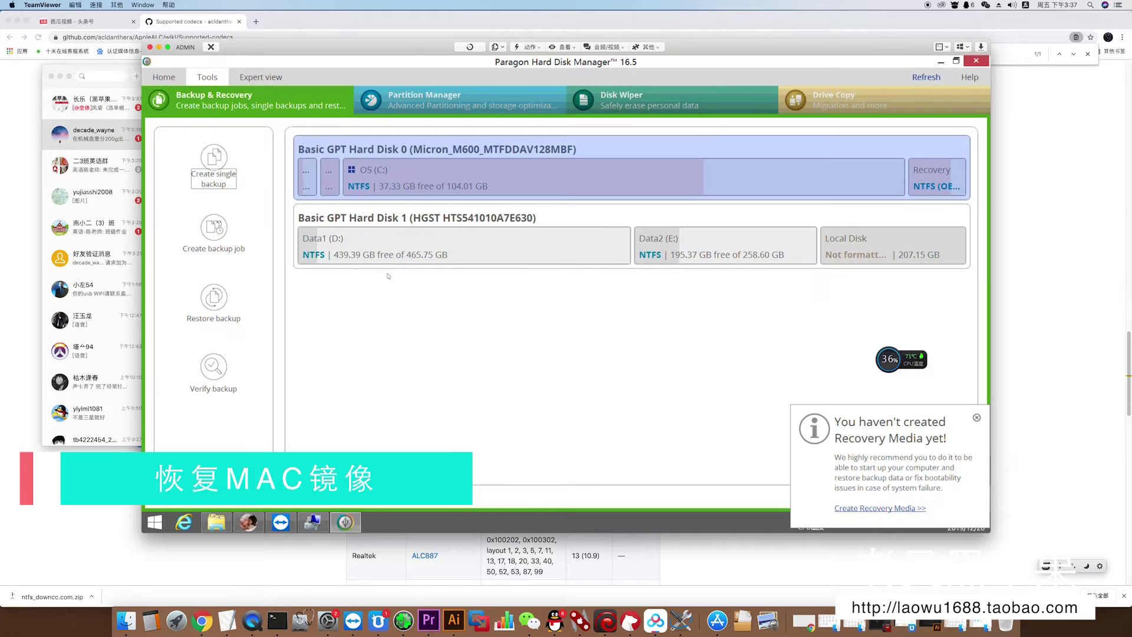
{"action": "left_click", "coordinate": [213, 298]}
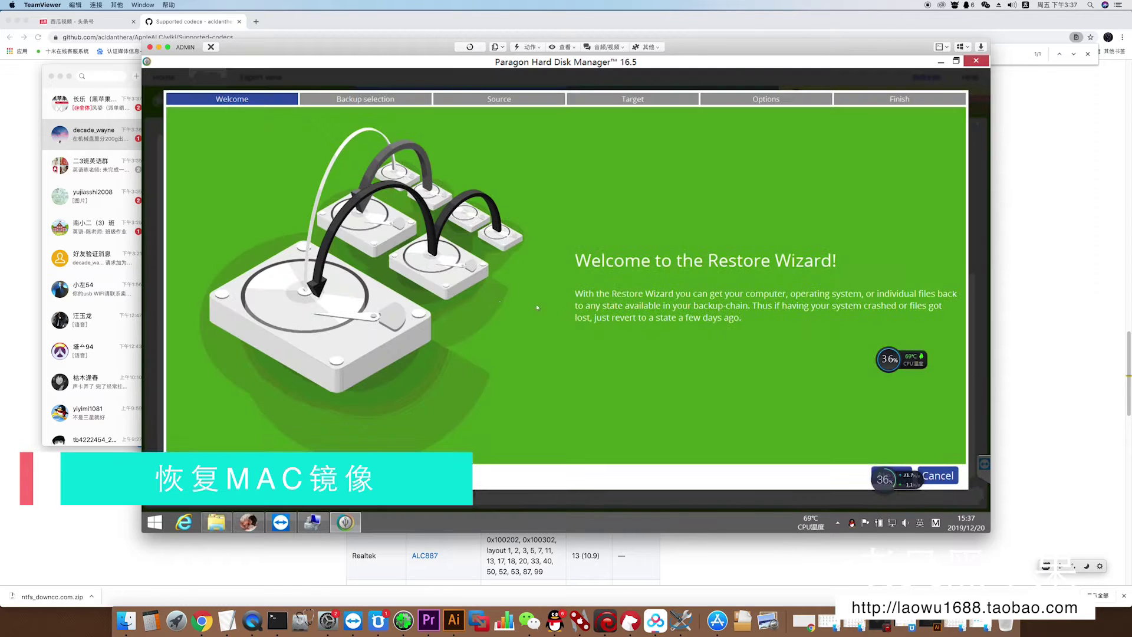
{"action": "left_click", "coordinate": [893, 475]}
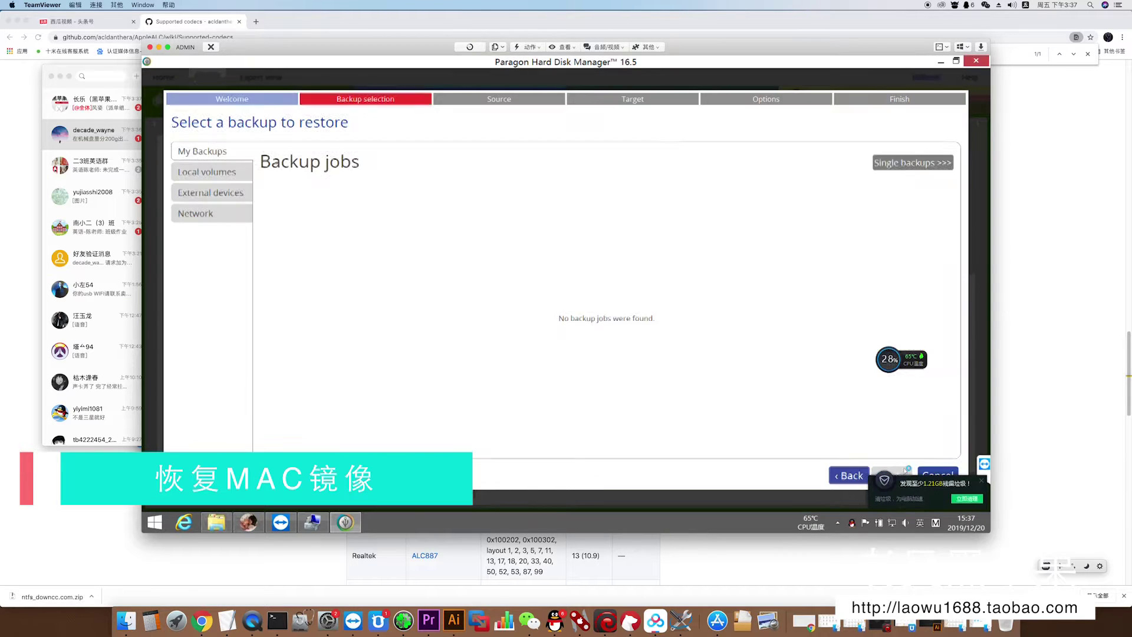
Step: Select the backup image inside the nested mac10146 folder on the asus user's Desktop and skip the backup integrity verification
{"action": "left_click", "coordinate": [228, 172]}
{"action": "left_click", "coordinate": [261, 165]}
{"action": "left_click", "coordinate": [272, 344]}
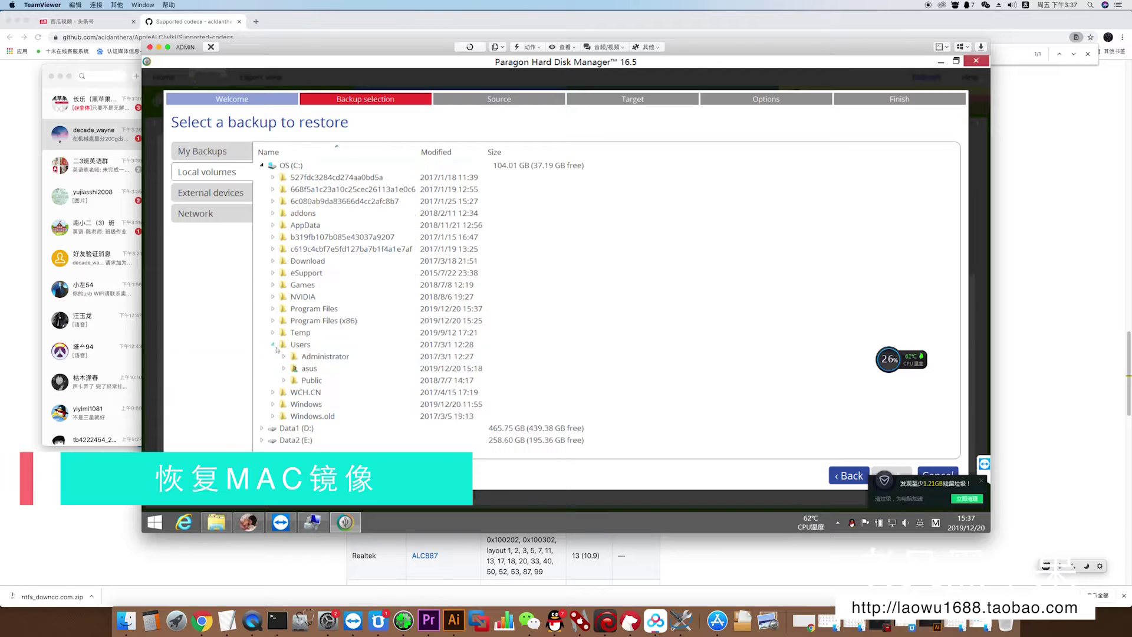
{"action": "left_click", "coordinate": [284, 368]}
{"action": "left_click", "coordinate": [294, 379]}
{"action": "left_click", "coordinate": [306, 392]}
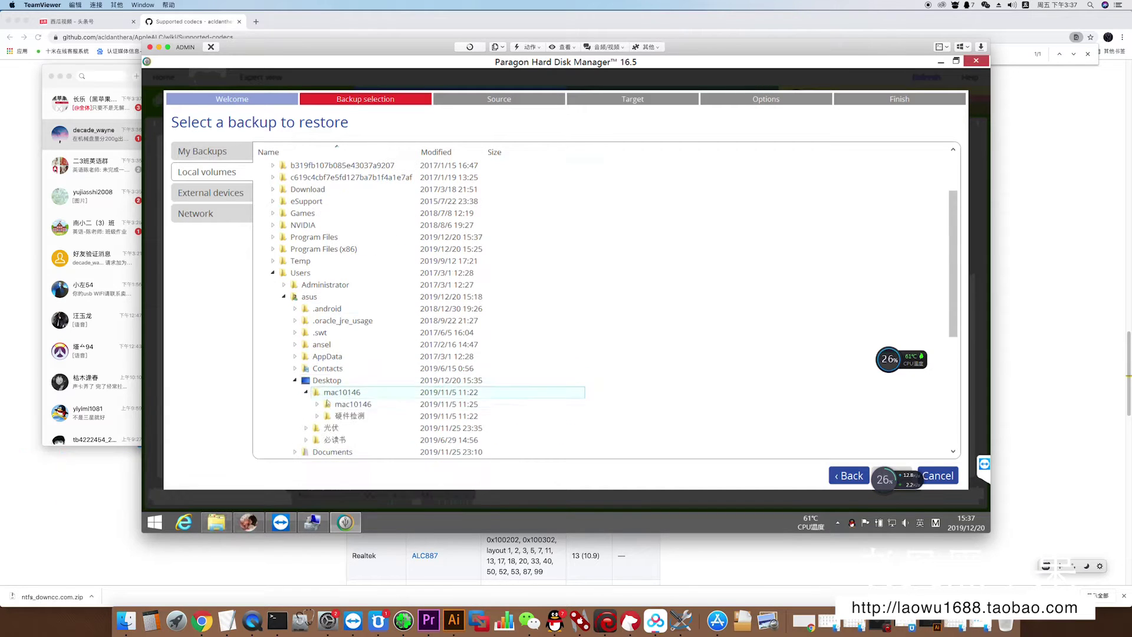
{"action": "left_click", "coordinate": [317, 404]}
{"action": "double_click", "coordinate": [348, 416]}
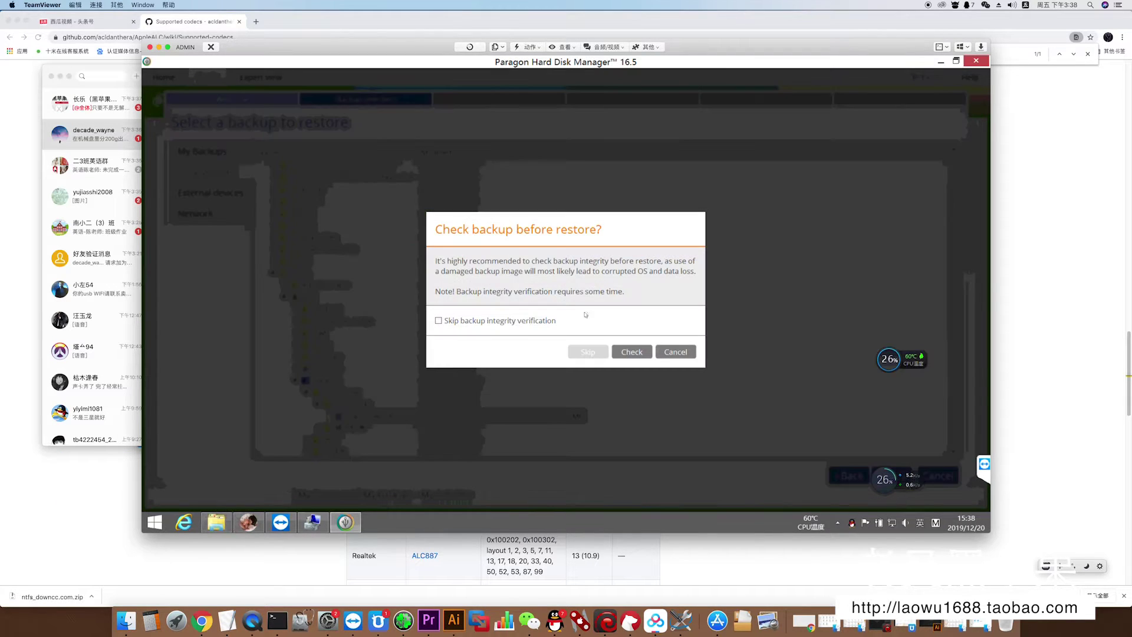
{"action": "left_click", "coordinate": [588, 353]}
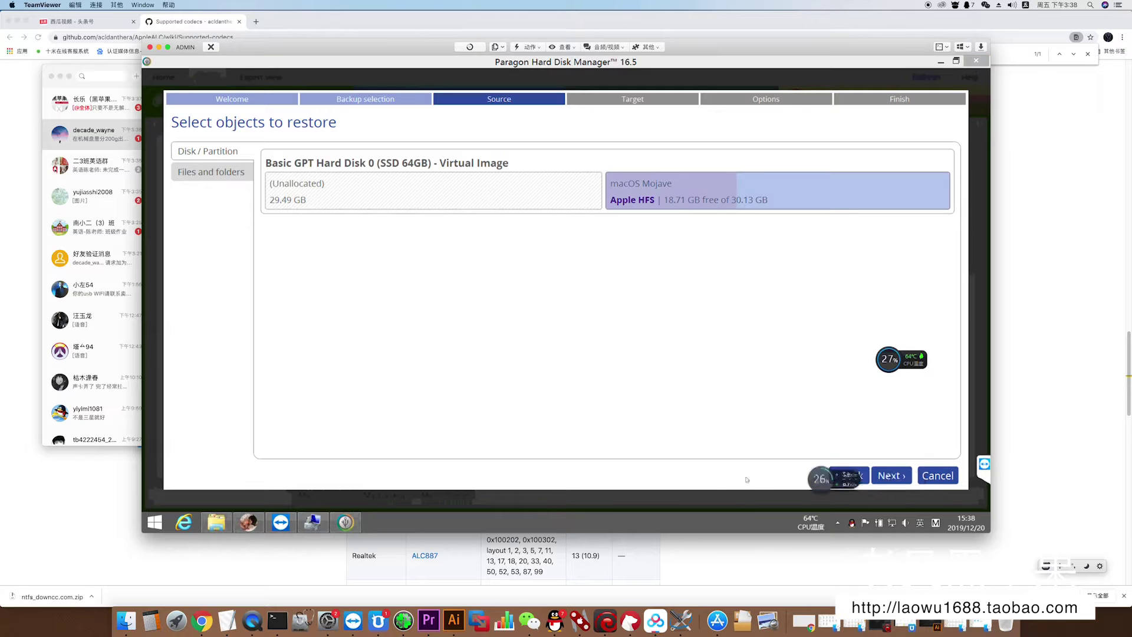
Step: Restore the macOS Mojave partition onto the unformatted 207.15 GB partition of Hard Disk 1, accepting that its files are overwritten
{"action": "left_click", "coordinate": [890, 475]}
{"action": "left_click", "coordinate": [891, 476]}
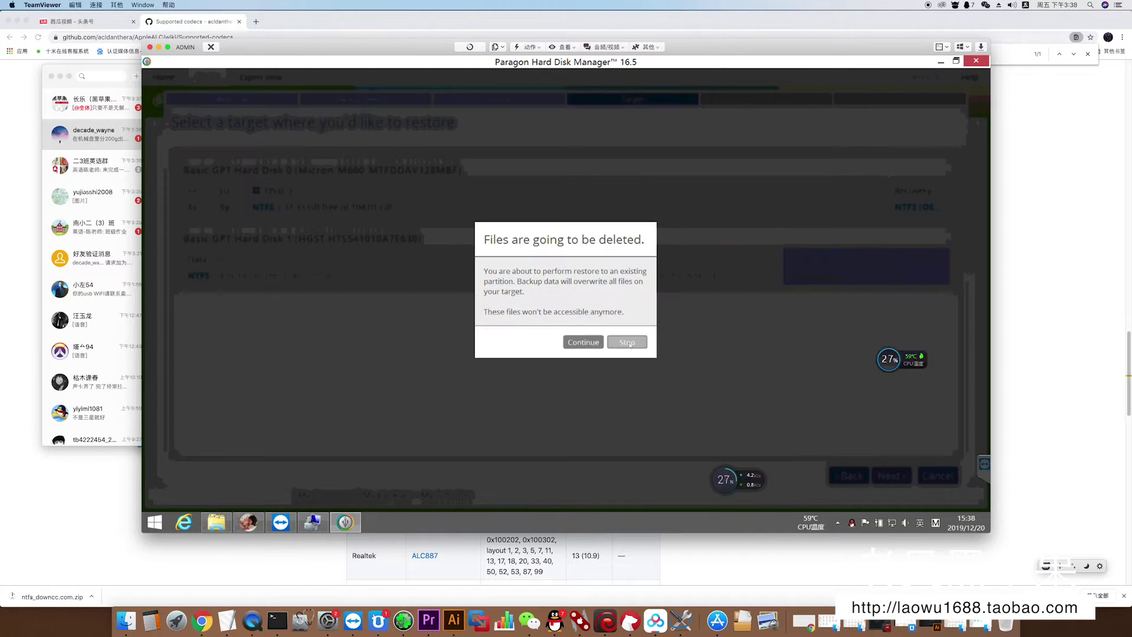
{"action": "left_click", "coordinate": [584, 342]}
{"action": "left_click", "coordinate": [890, 475]}
{"action": "left_click", "coordinate": [890, 475]}
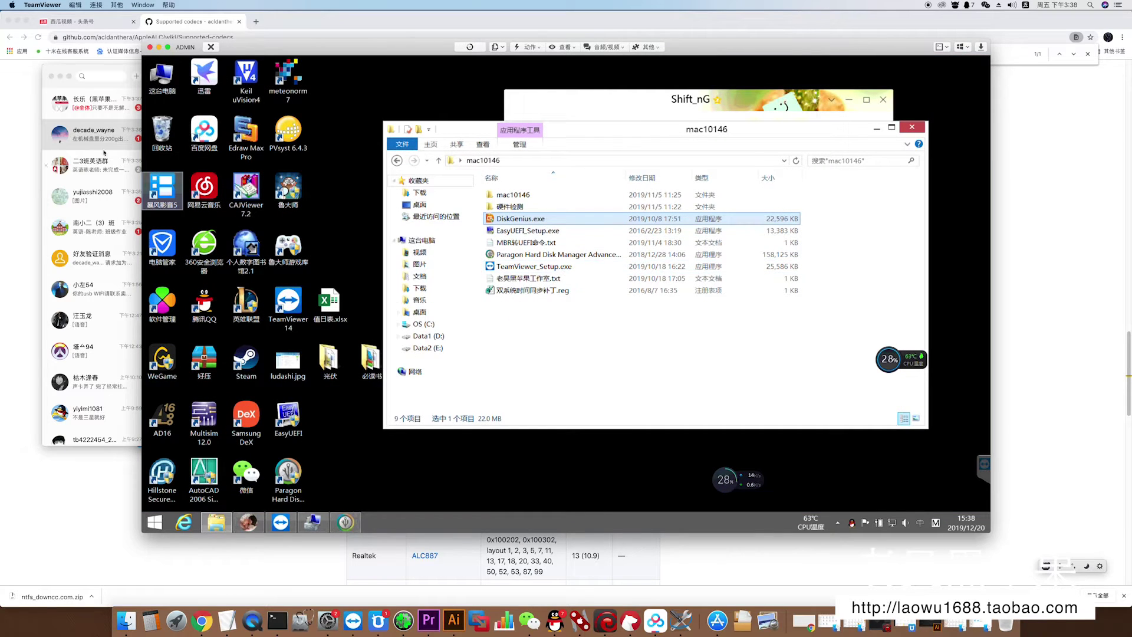
Step: Switch to the QQ chat with the laptop's owner and send the message "稍等一下，我做一下引导"
{"action": "left_click", "coordinate": [95, 134]}
{"action": "type", "text": "ti稍等一下，我做一下引"}
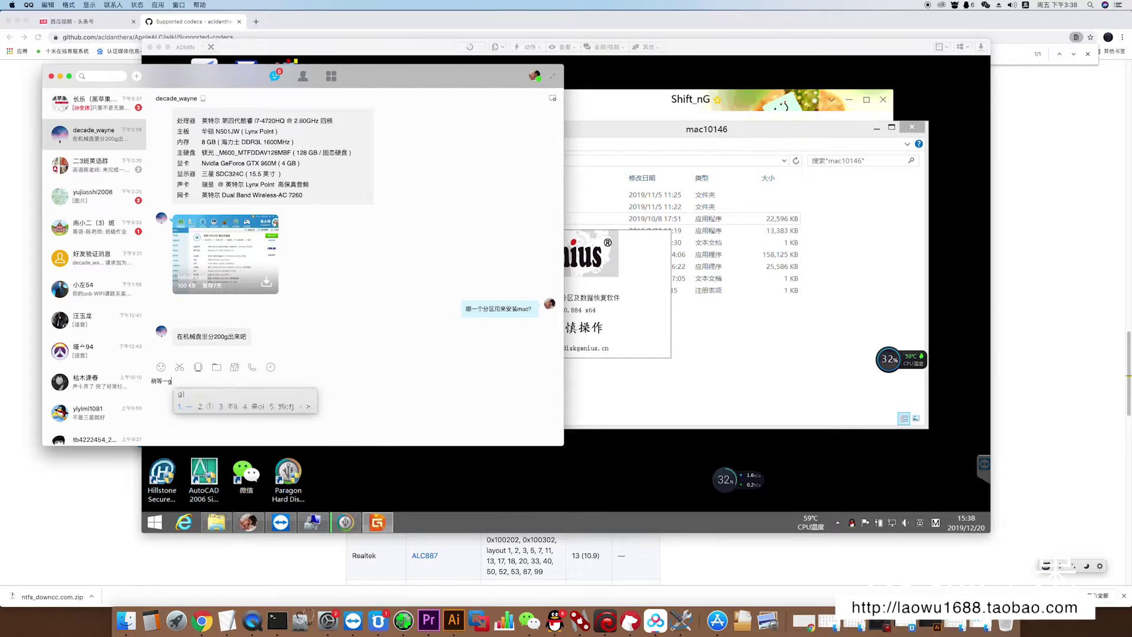
{"action": "type", "text": "导"}
{"action": "key", "text": "Return"}
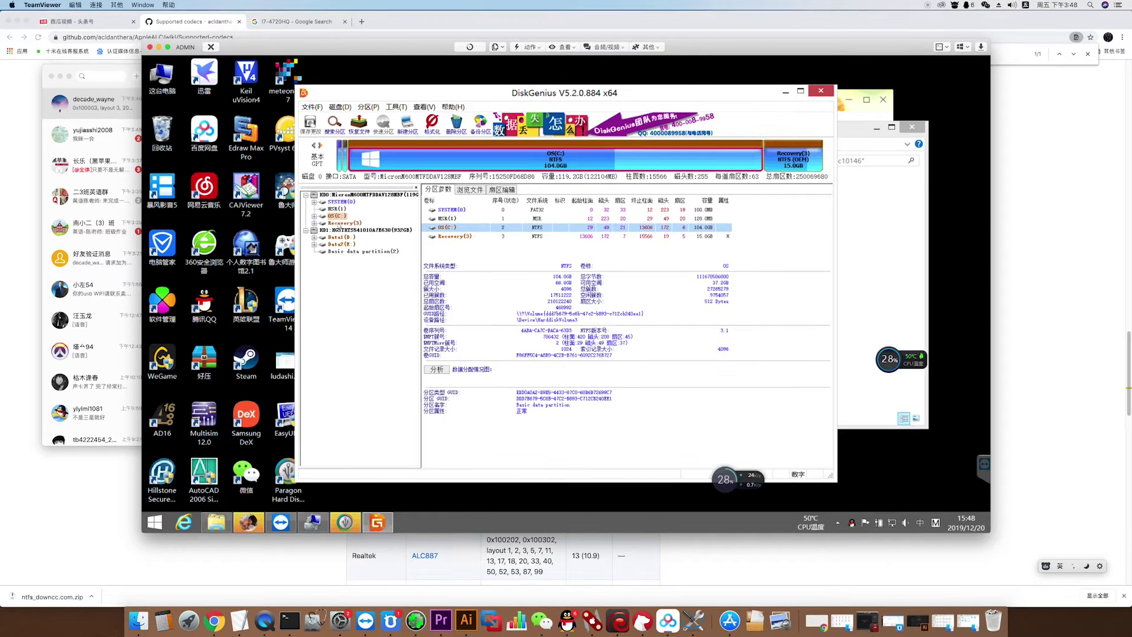
Step: Paste 归档.zip into the remote mac10146 folder and close Paragon Hard Disk Manager
{"action": "left_click", "coordinate": [867, 262]}
{"action": "right_click", "coordinate": [547, 339]}
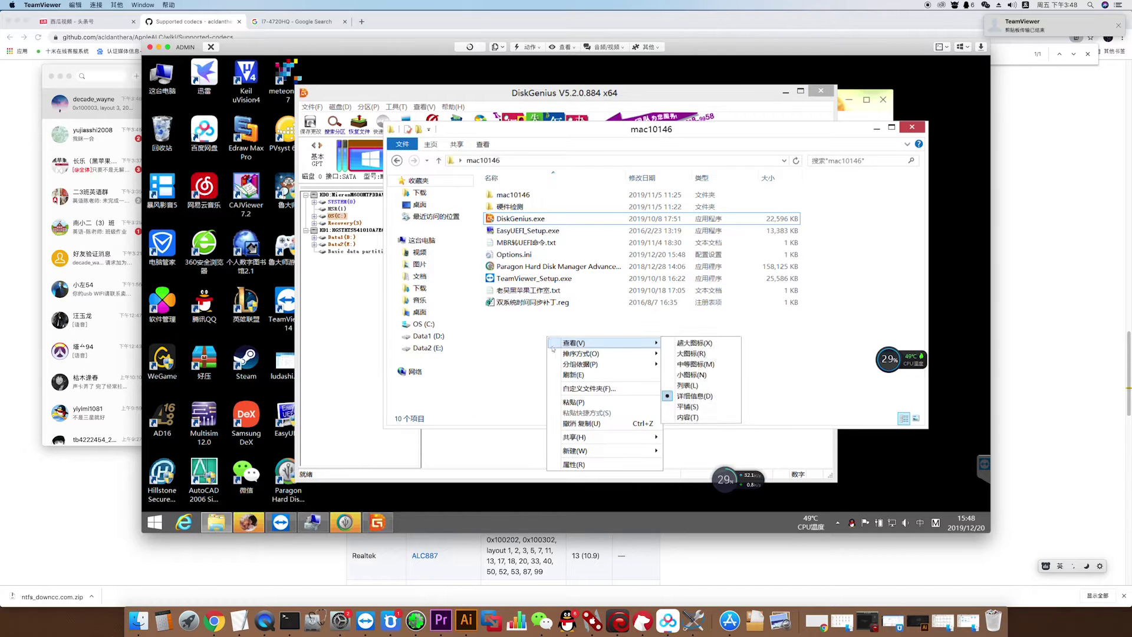
{"action": "left_click", "coordinate": [564, 383]}
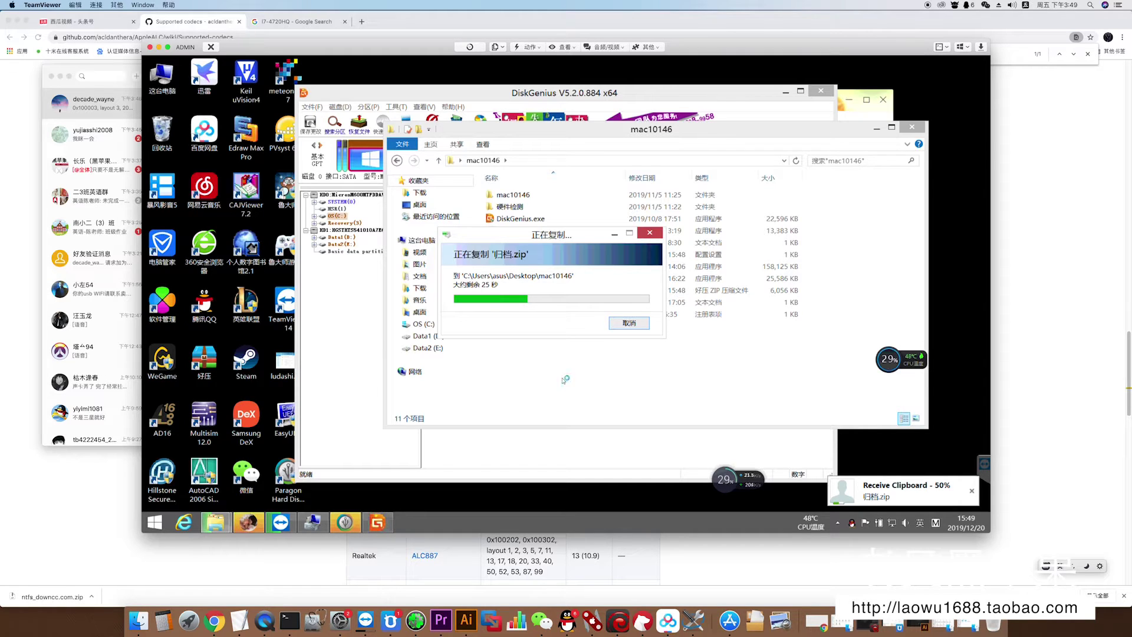
{"action": "left_click", "coordinate": [346, 523]}
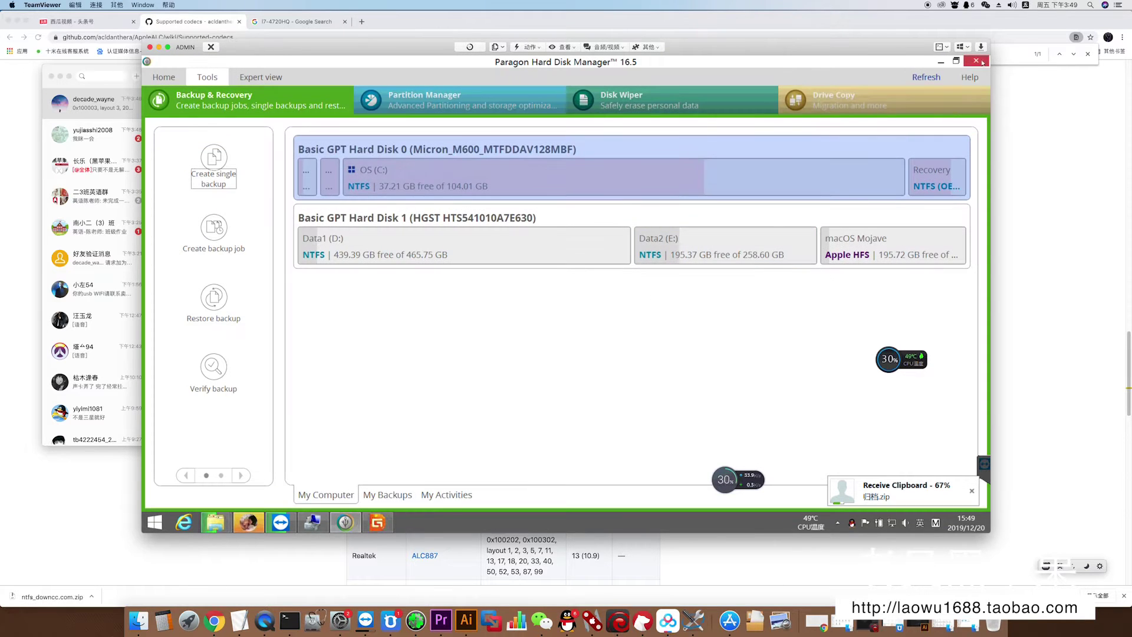
{"action": "left_click", "coordinate": [981, 62]}
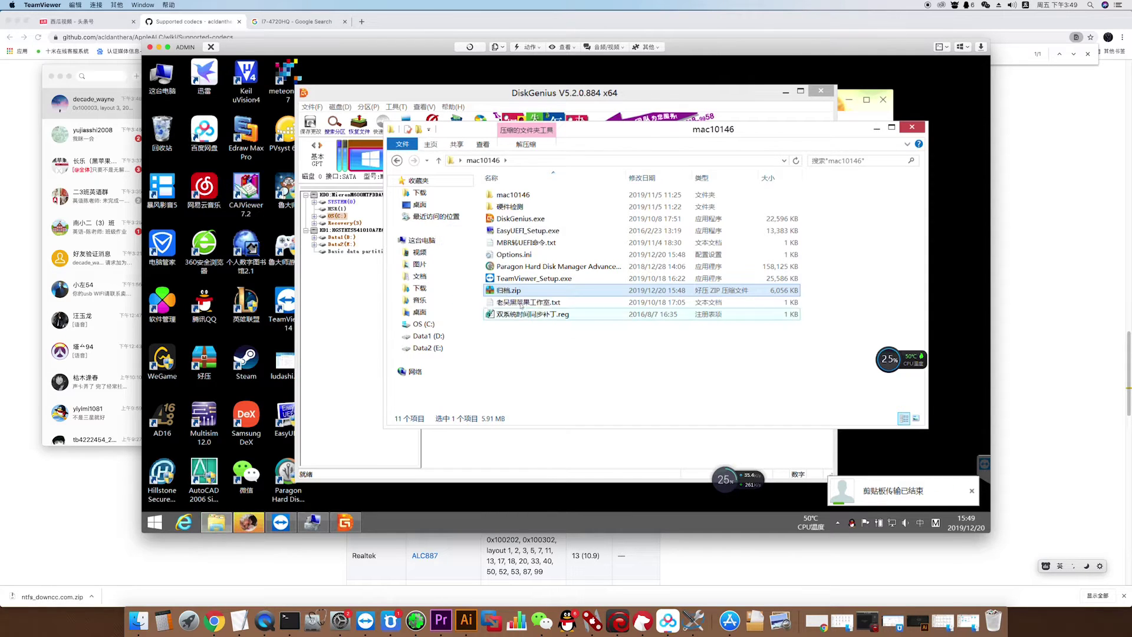
Step: Extract 归档.zip into its own folder and rename the extracted folder CLOVER
{"action": "right_click", "coordinate": [514, 293]}
{"action": "left_click", "coordinate": [548, 331]}
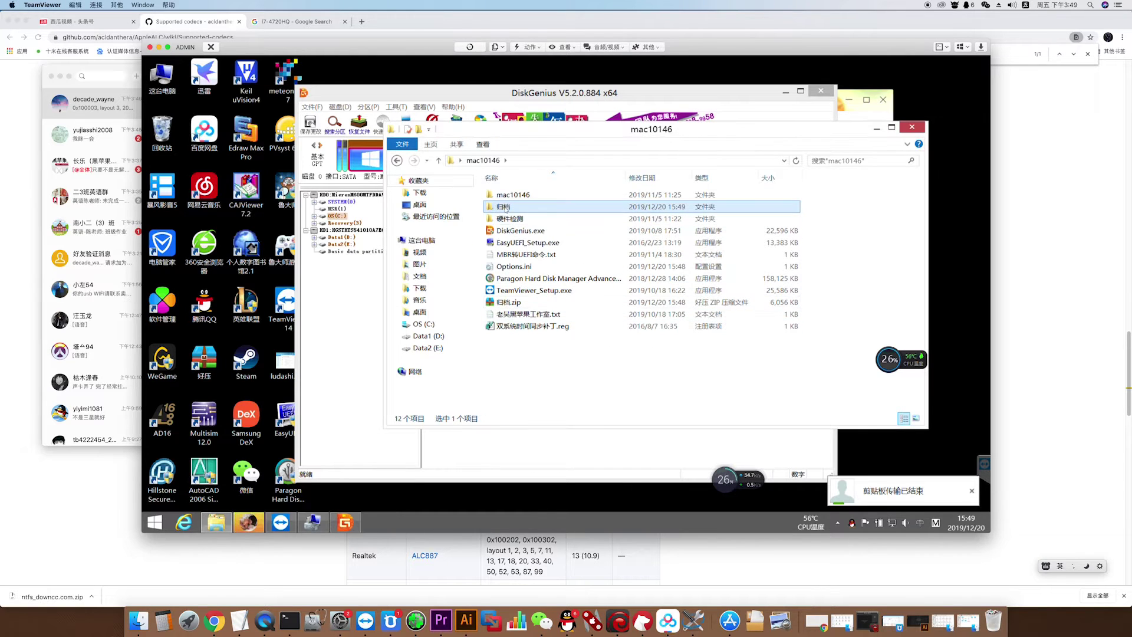
{"action": "type", "text": "CLOVER"}
Step: Copy the CLOVER folder into the EFI directory of the SYSTEM(0) partition in DiskGenius, continuing past the unclean-unmount warning
{"action": "left_click_drag", "start_coordinate": [499, 134], "coordinate": [644, 163]}
{"action": "left_click", "coordinate": [330, 216]}
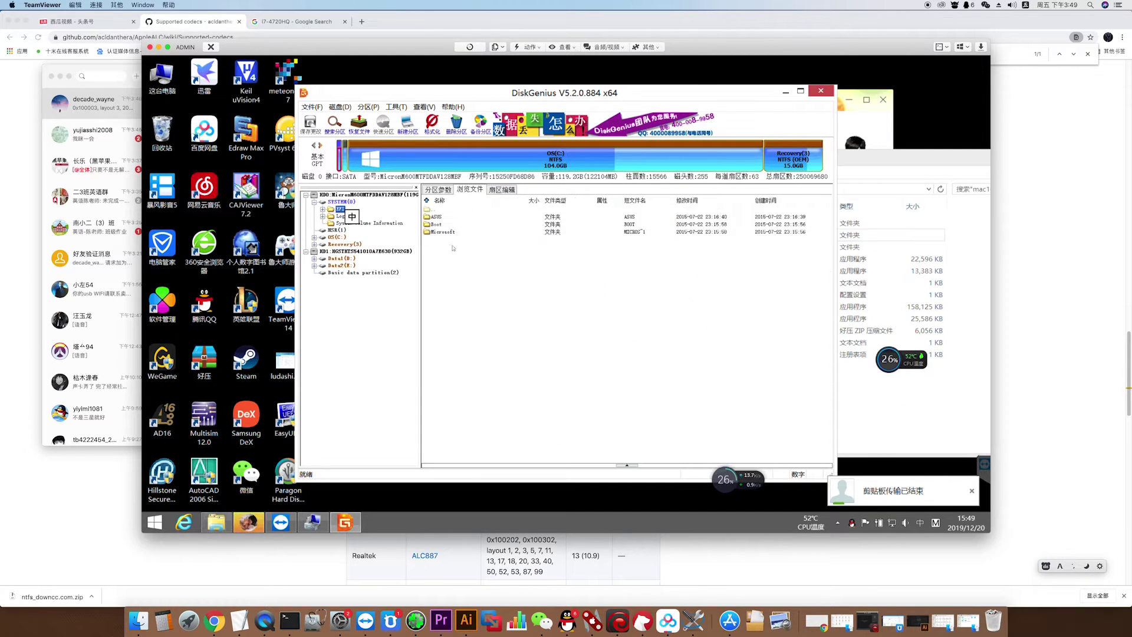
{"action": "left_click", "coordinate": [654, 235]}
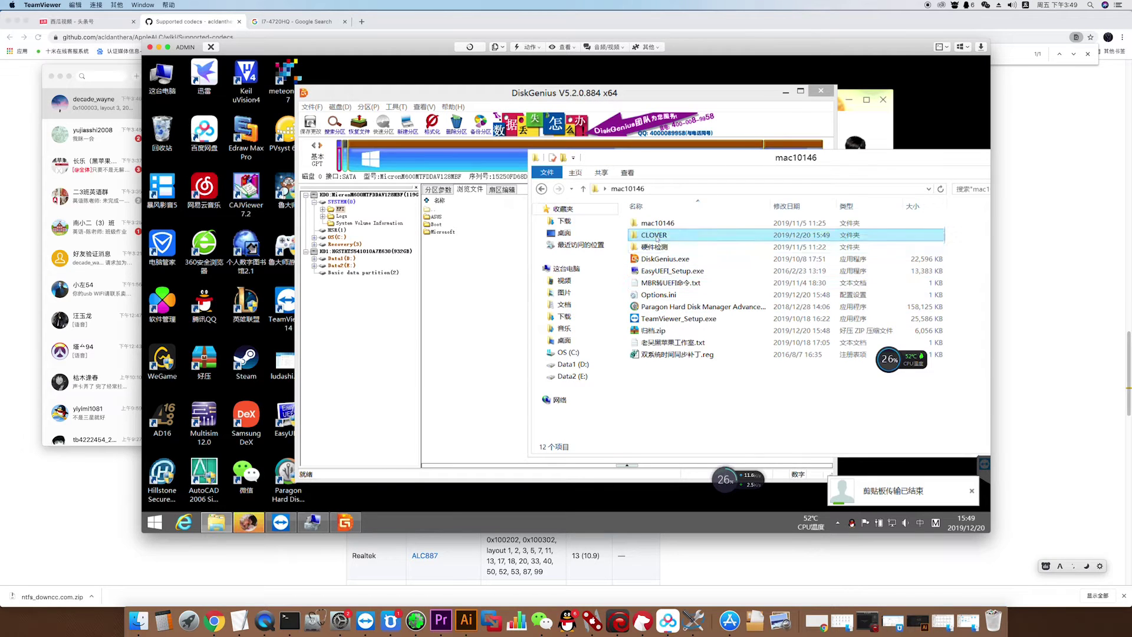
{"action": "left_click_drag", "start_coordinate": [655, 234], "coordinate": [485, 290]}
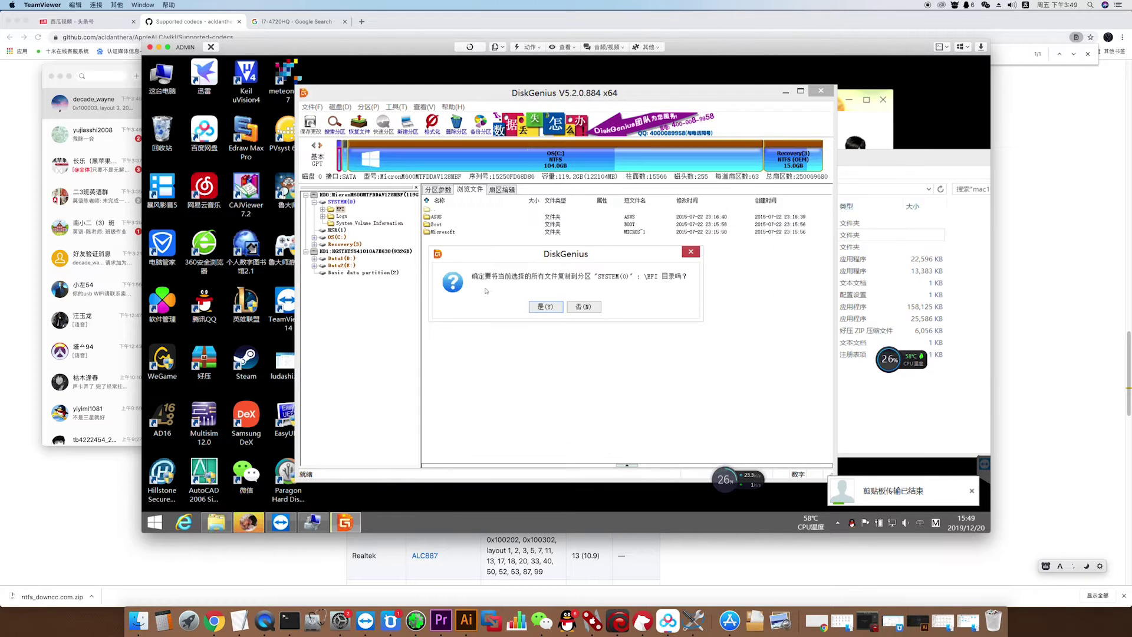
{"action": "left_click", "coordinate": [538, 305]}
{"action": "left_click", "coordinate": [541, 306]}
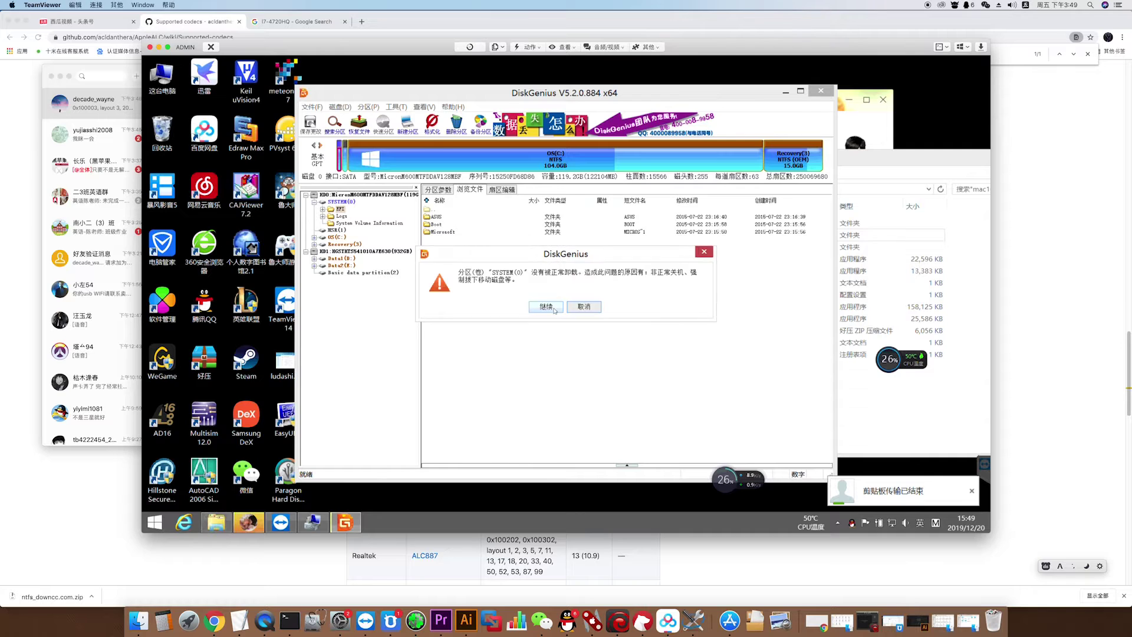
{"action": "left_click", "coordinate": [542, 304]}
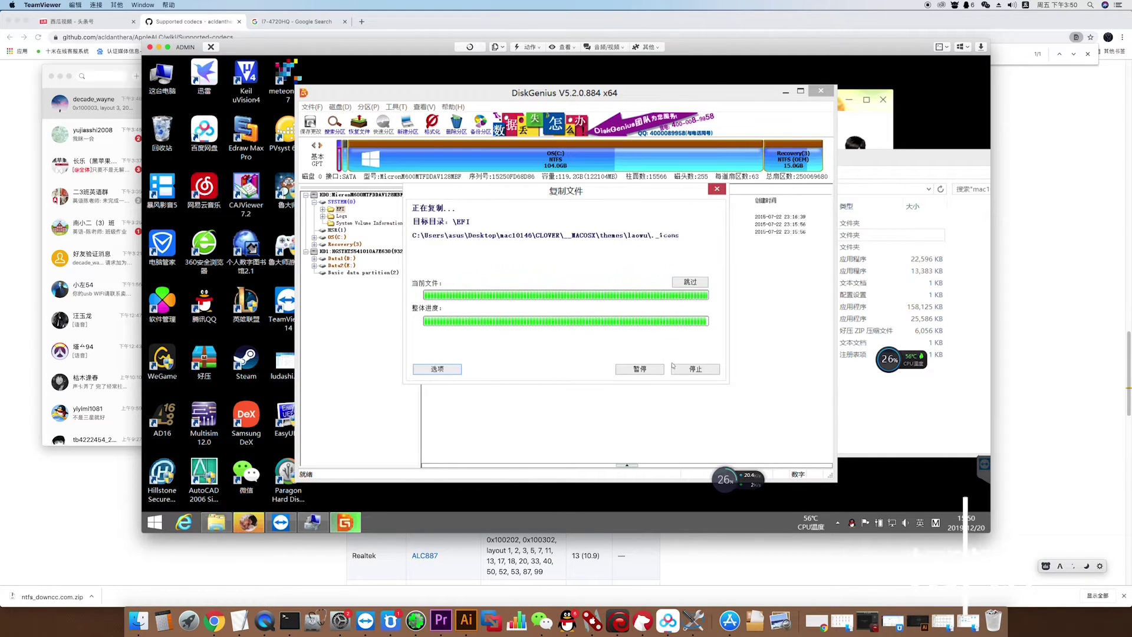
{"action": "left_click", "coordinate": [649, 369]}
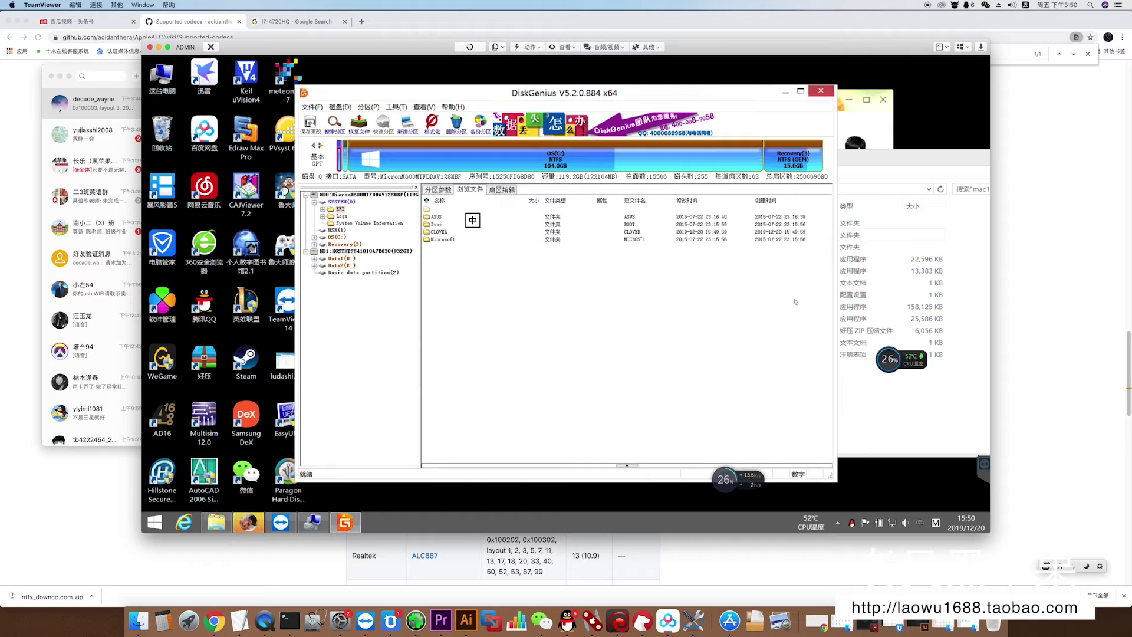
Step: Close the mac10146 folder window and DiskGenius
{"action": "left_click", "coordinate": [860, 163]}
{"action": "left_click_drag", "start_coordinate": [860, 163], "coordinate": [813, 187]}
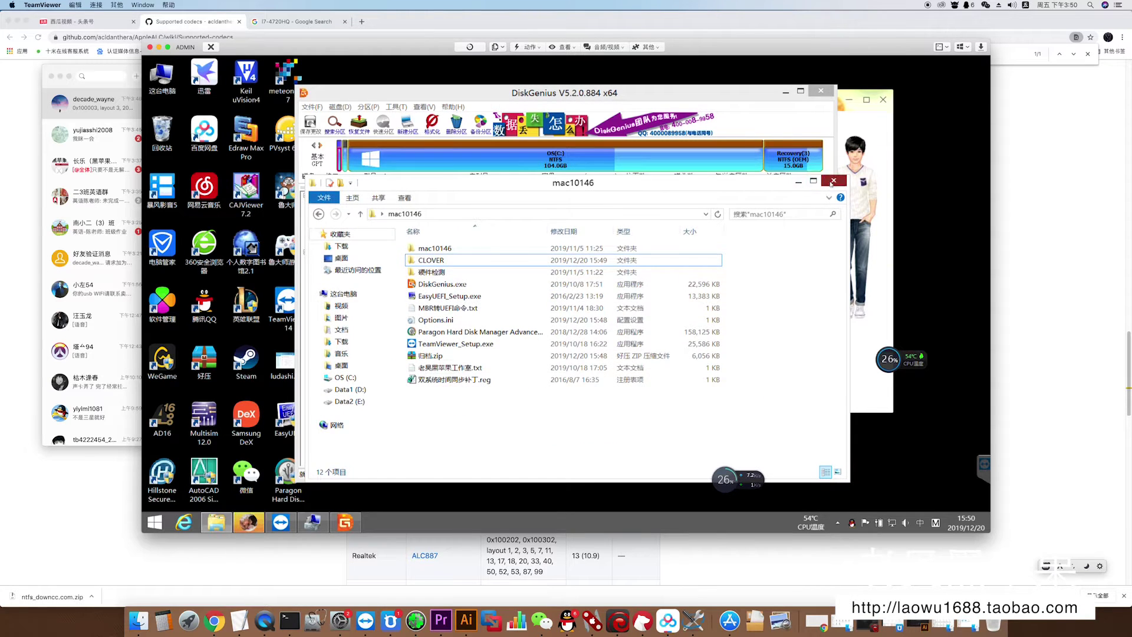
{"action": "left_click", "coordinate": [832, 181]}
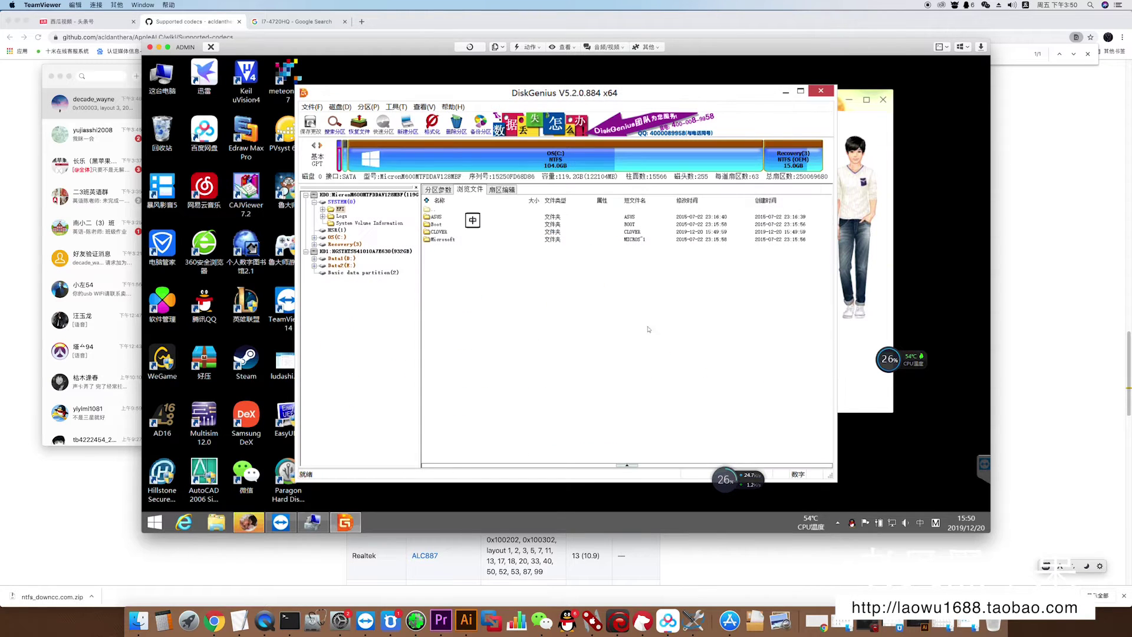
{"action": "left_click", "coordinate": [820, 91]}
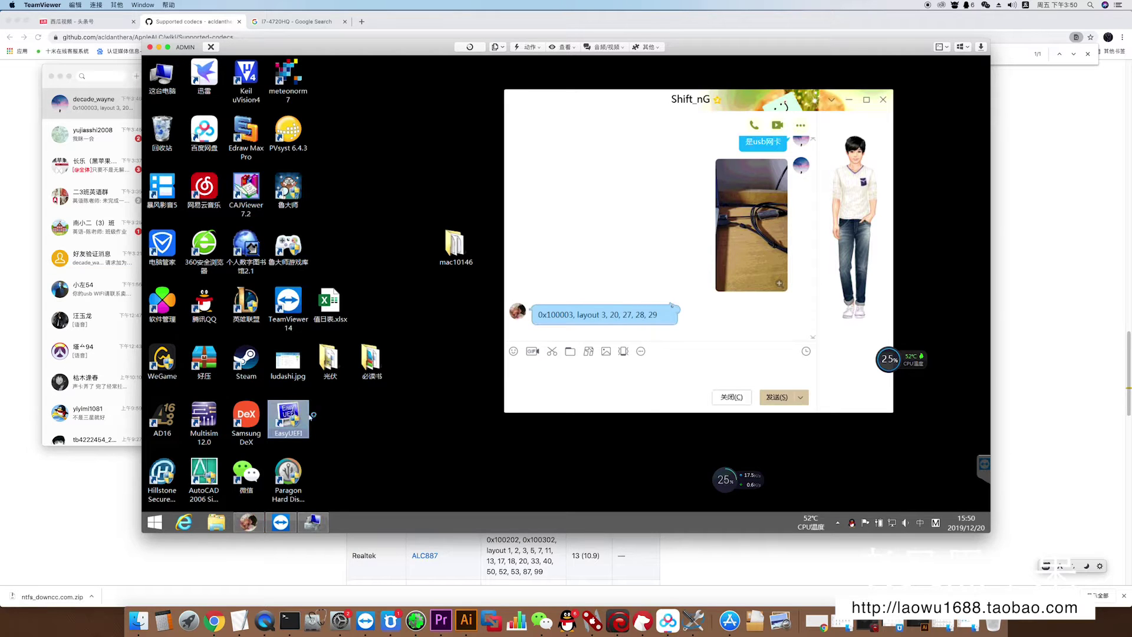
Step: Create a new boot entry in EasyUEFI of type Linux或者其它操作系统 with the description MACOS
{"action": "mouse_move", "coordinate": [381, 361]}
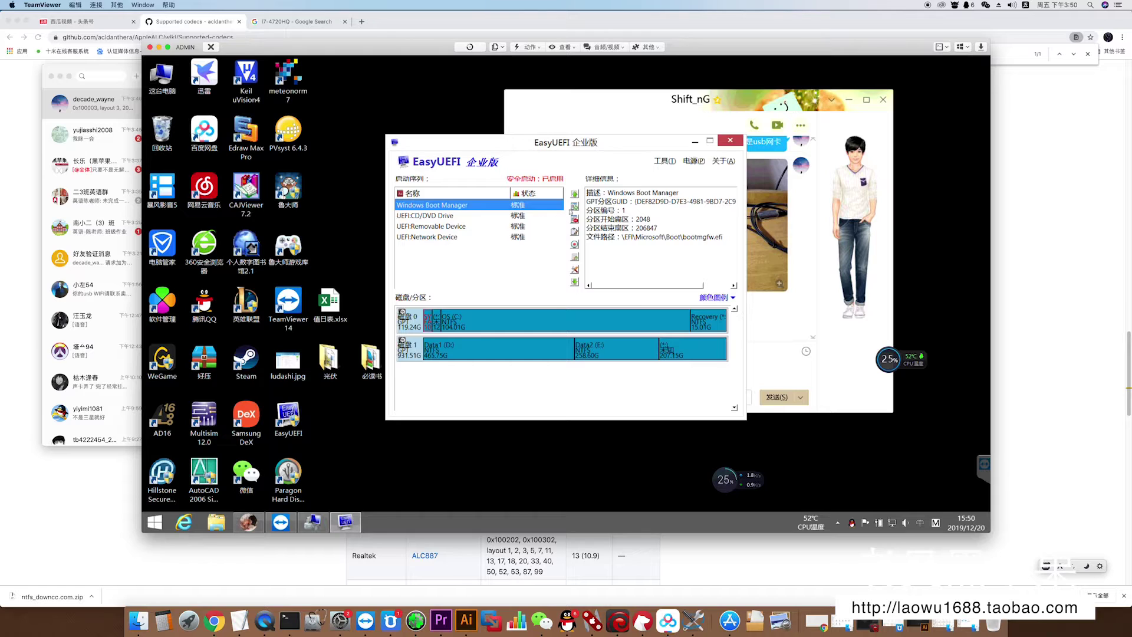
{"action": "left_click", "coordinate": [574, 206]}
{"action": "left_click", "coordinate": [548, 182]}
{"action": "left_click", "coordinate": [472, 202]}
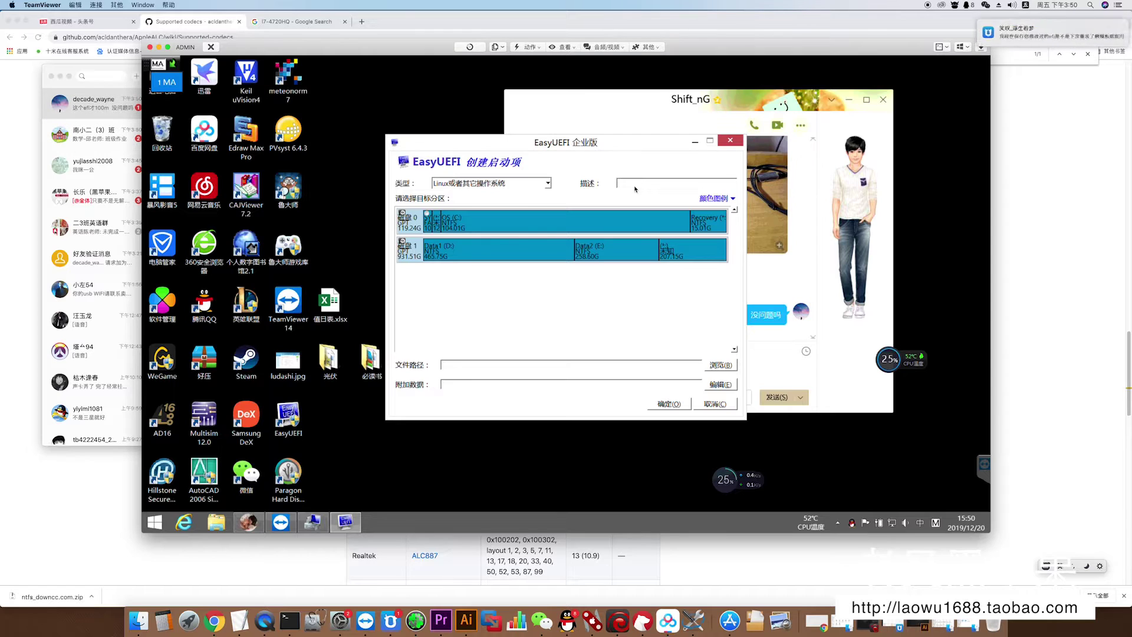
{"action": "key", "text": "BackSpace"}
{"action": "key", "text": "BackSpace"}
{"action": "type", "text": "ma"}
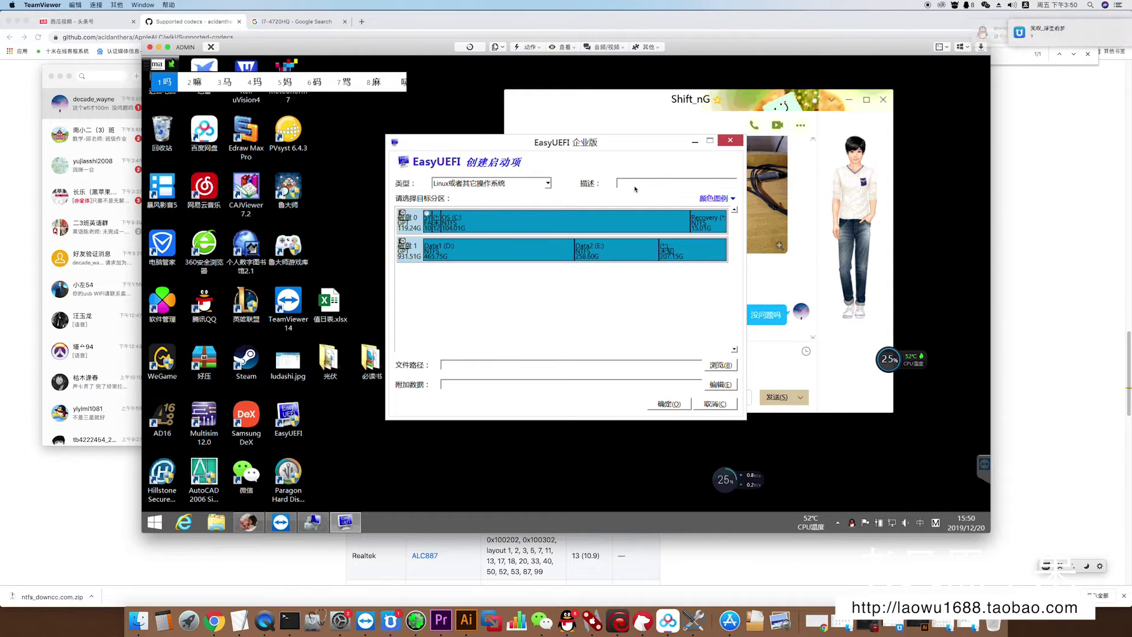
{"action": "key", "text": "Escape"}
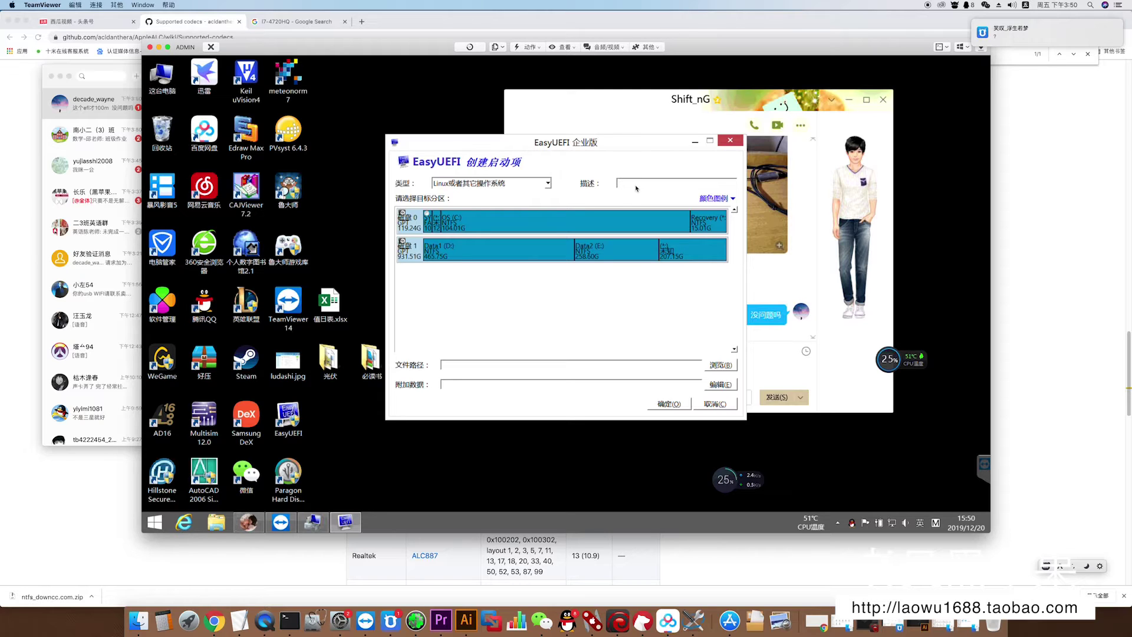
{"action": "type", "text": "MACOS"}
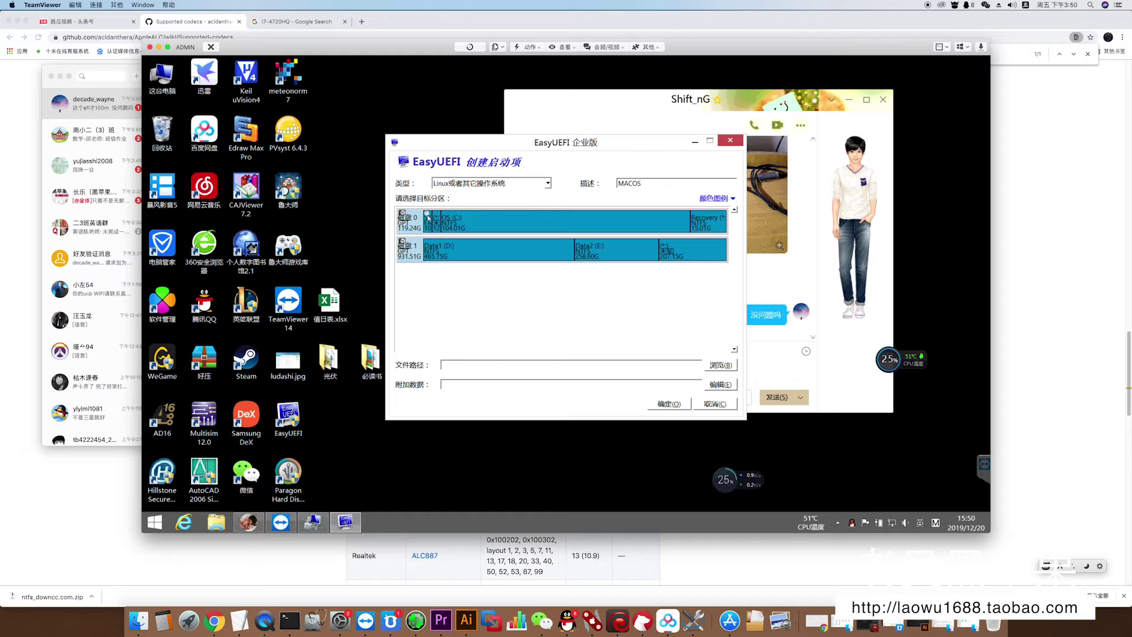
Step: Set the MACOS boot entry's file path to \EFI\CLOVER\CLOVERX64.efi and save the entry
{"action": "left_click", "coordinate": [721, 365]}
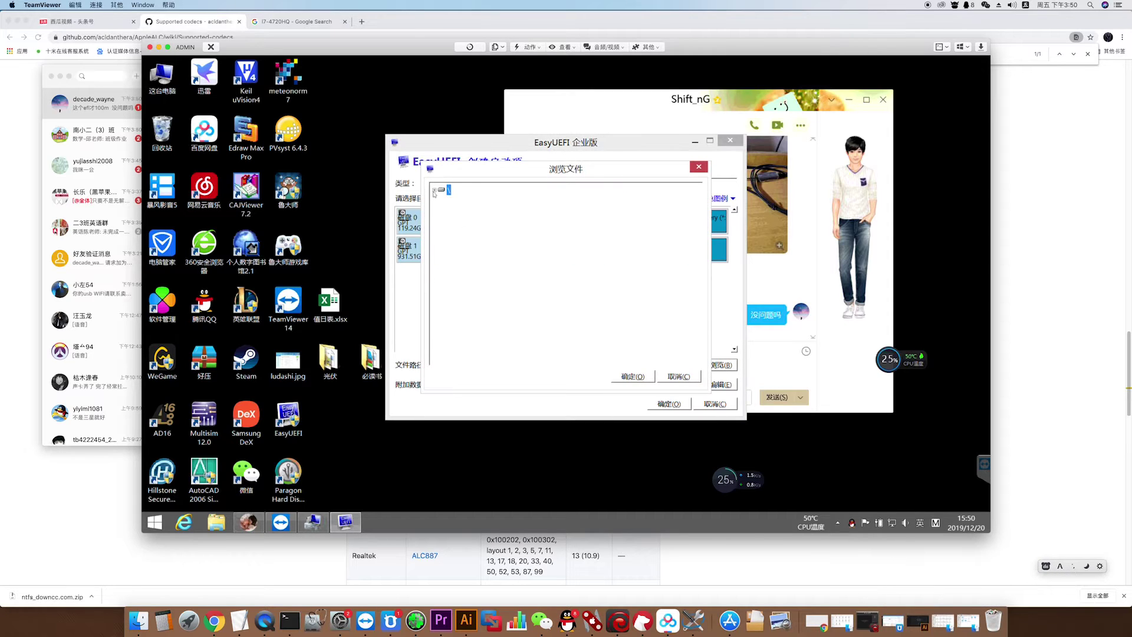
{"action": "left_click", "coordinate": [452, 231]}
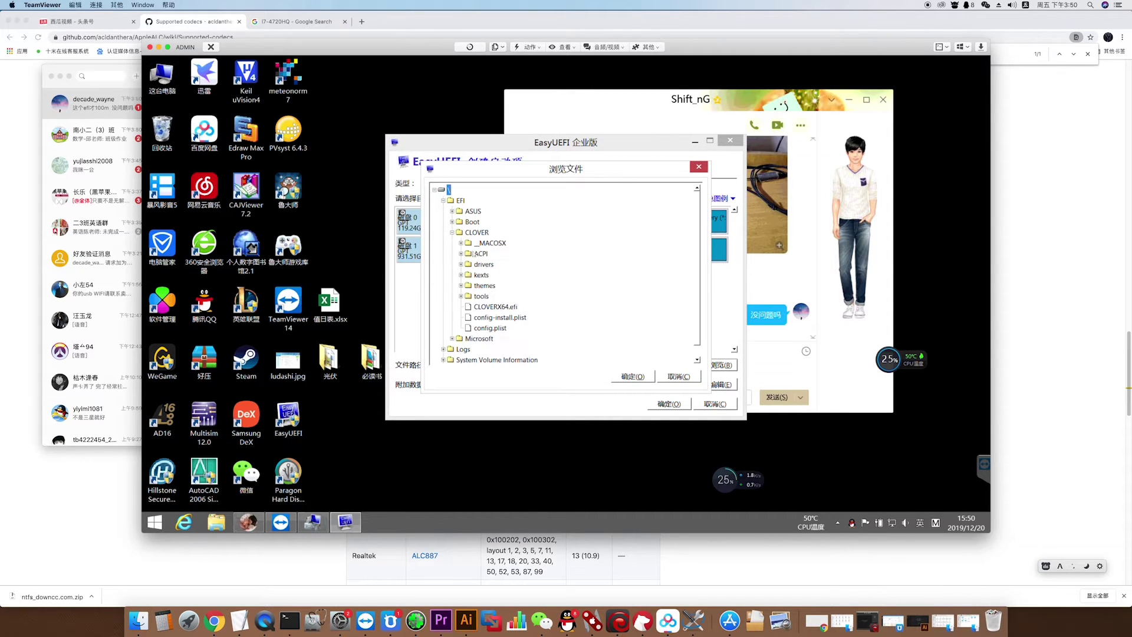
{"action": "left_click", "coordinate": [638, 380]}
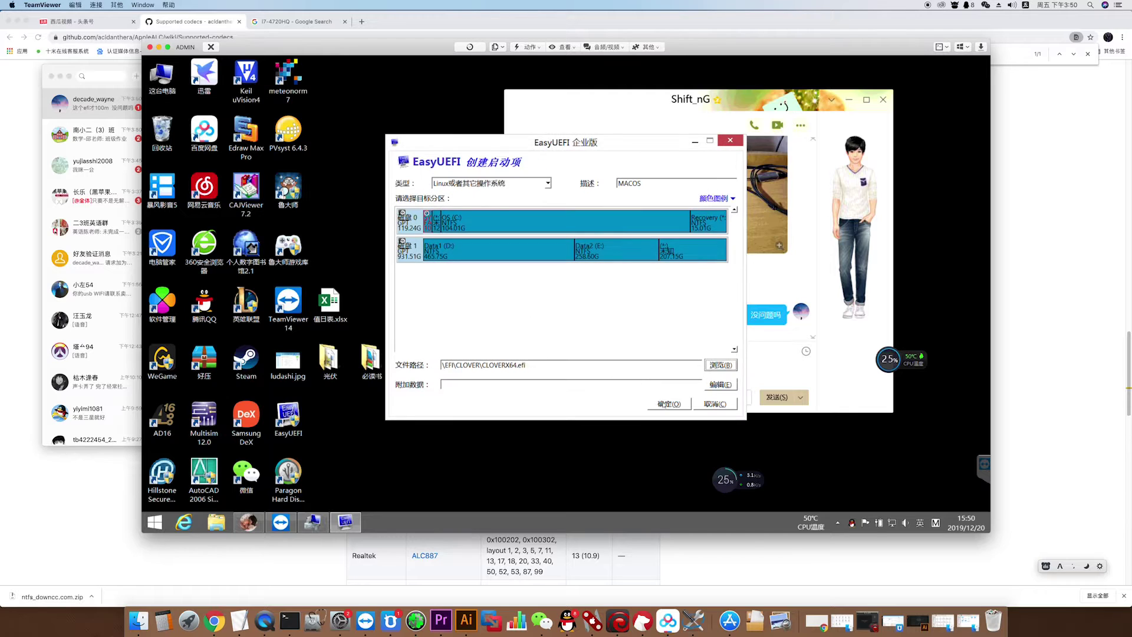
{"action": "left_click", "coordinate": [668, 404]}
Step: Move the MACOS entry to the top of the boot order and close EasyUEFI
{"action": "left_click", "coordinate": [574, 194]}
{"action": "left_click", "coordinate": [574, 194]}
{"action": "left_click", "coordinate": [574, 194]}
{"action": "left_click", "coordinate": [574, 194]}
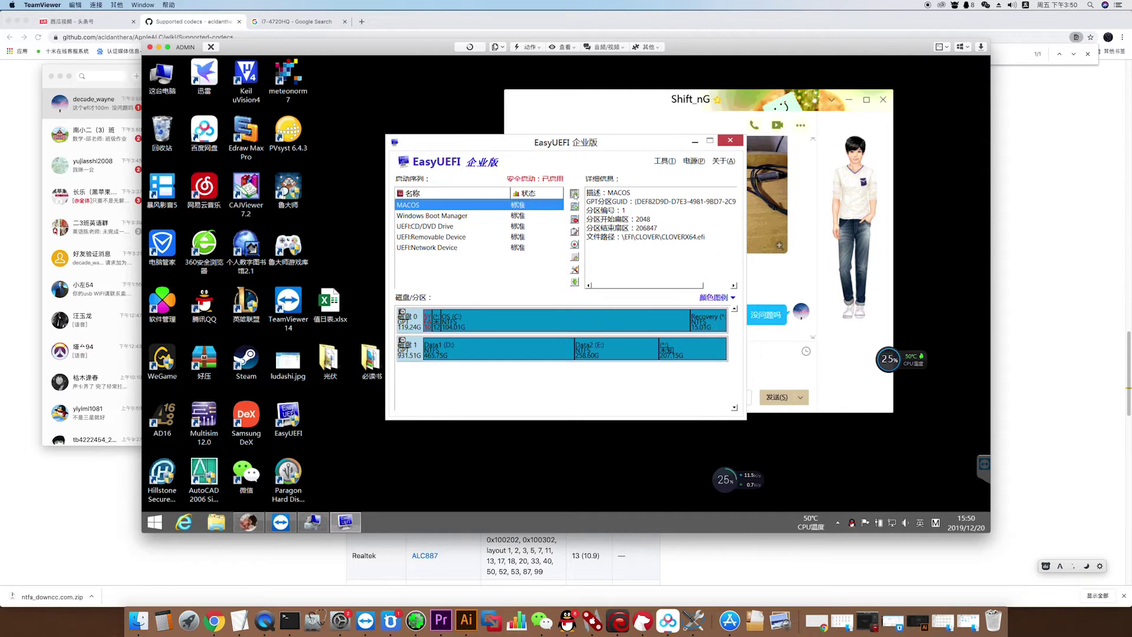
{"action": "left_click", "coordinate": [730, 141]}
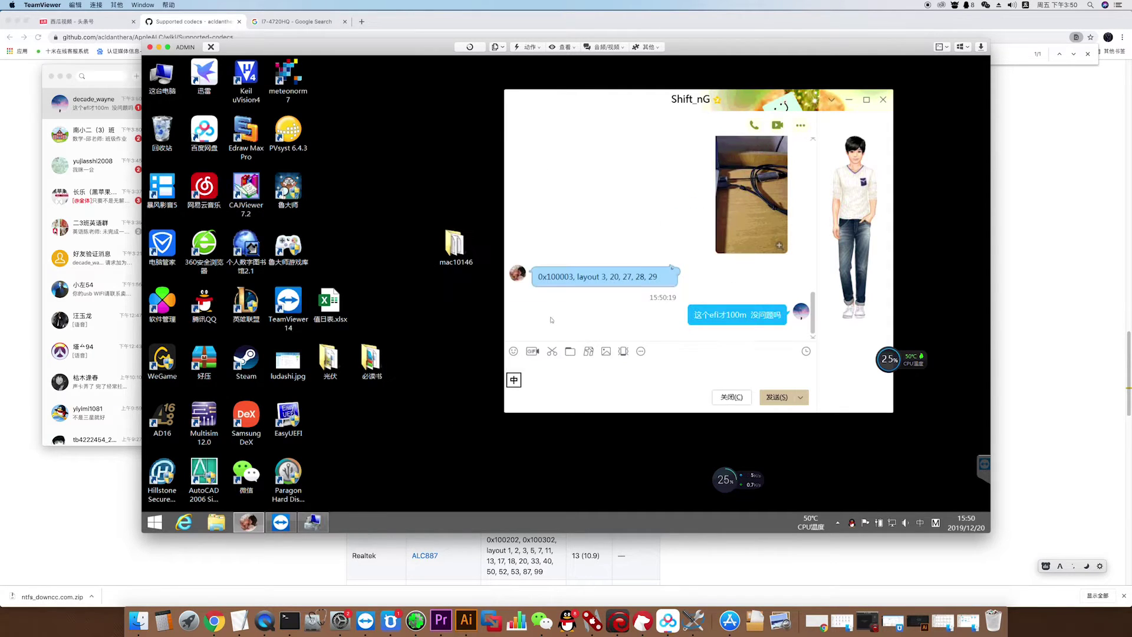
Step: Switch to the QQ conversation with the laptop's owner and send the reply 没问题的 to the question about the 100m EFI partition
{"action": "left_click", "coordinate": [106, 110]}
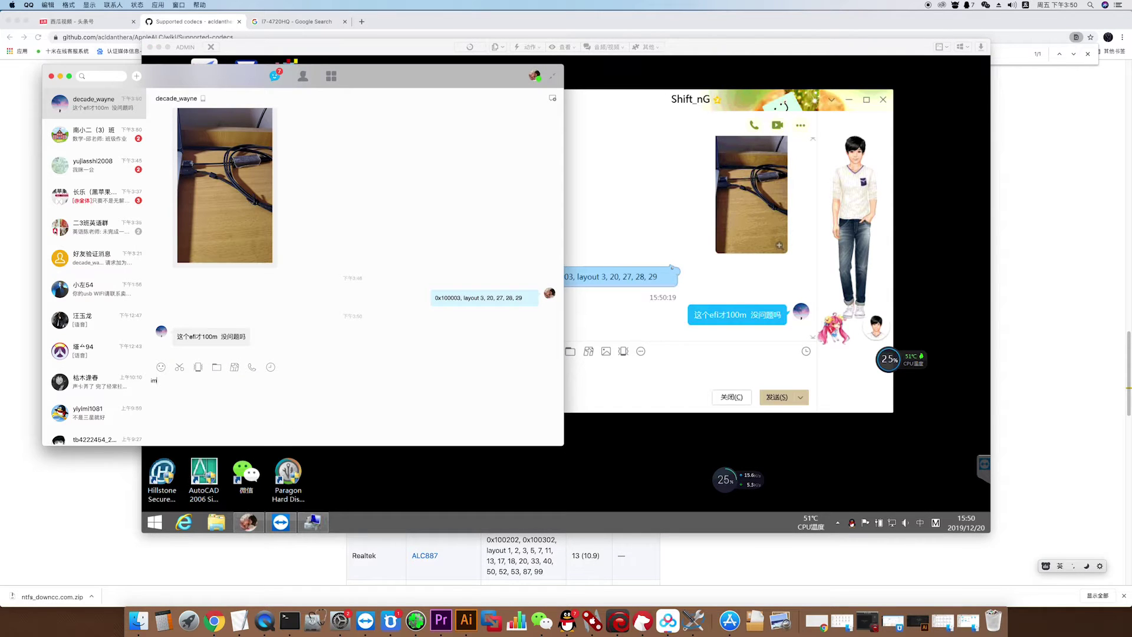
{"action": "key", "text": "shift"}
{"action": "type", "text": "没问题的"}
{"action": "key", "text": "Return"}
Step: Send the laptop's owner the question 会进bios吗？ in the same conversation
{"action": "type", "text": "会进"}
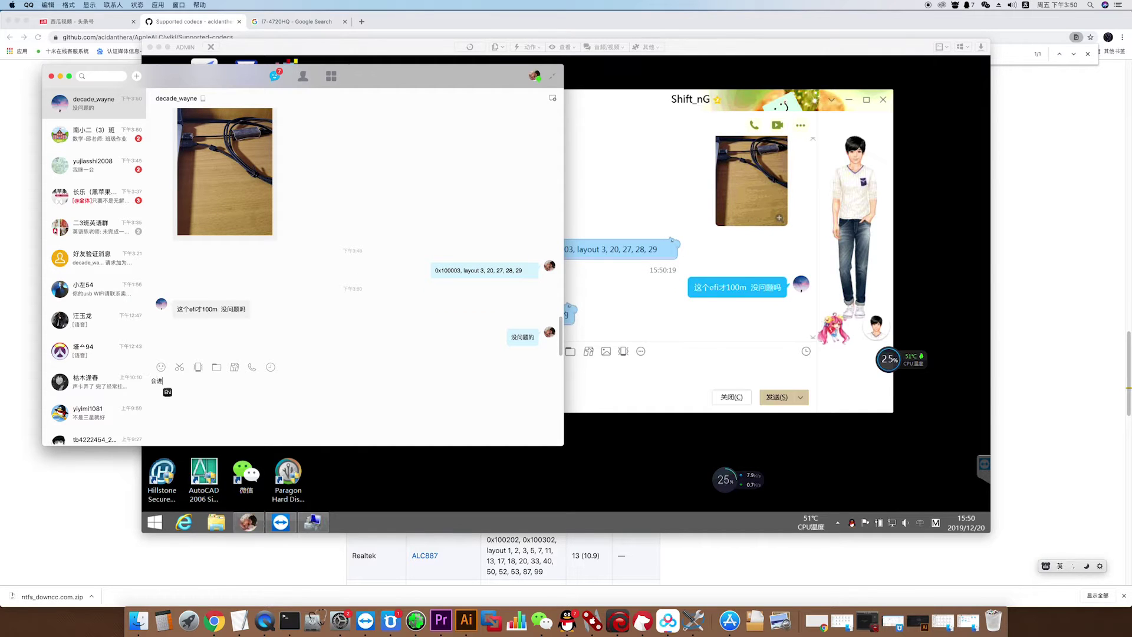
{"action": "type", "text": "bios"}
{"action": "key", "text": "shift"}
{"action": "type", "text": "吗？"}
{"action": "key", "text": "Return"}
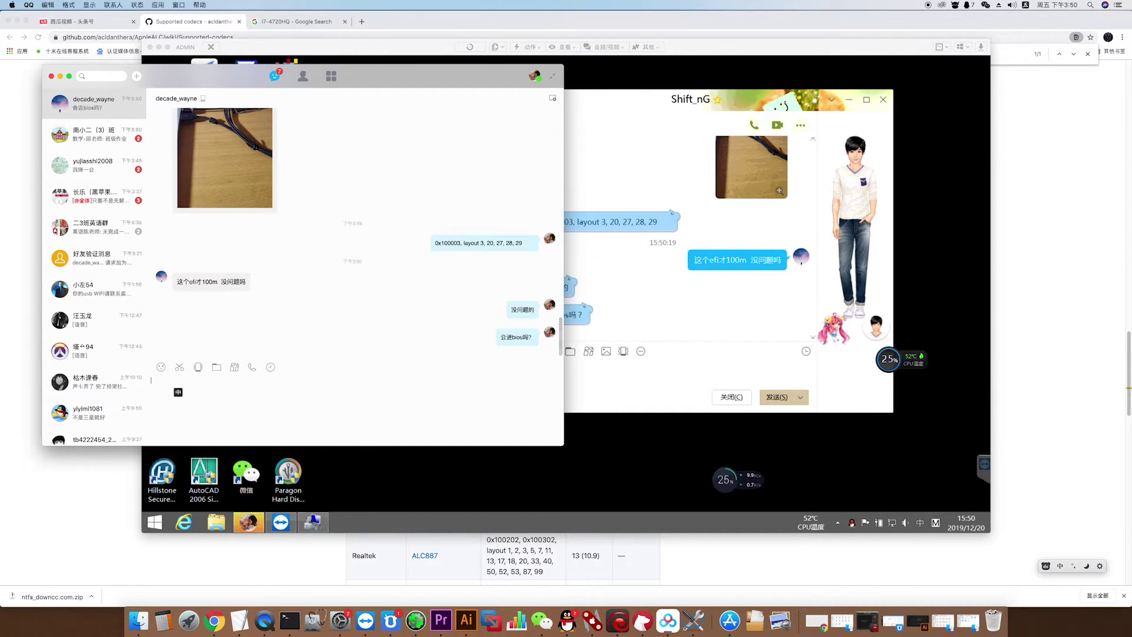
Step: Send the message 等下方不方便视频 to ask about a video call
{"action": "type", "text": "tfjgh"}
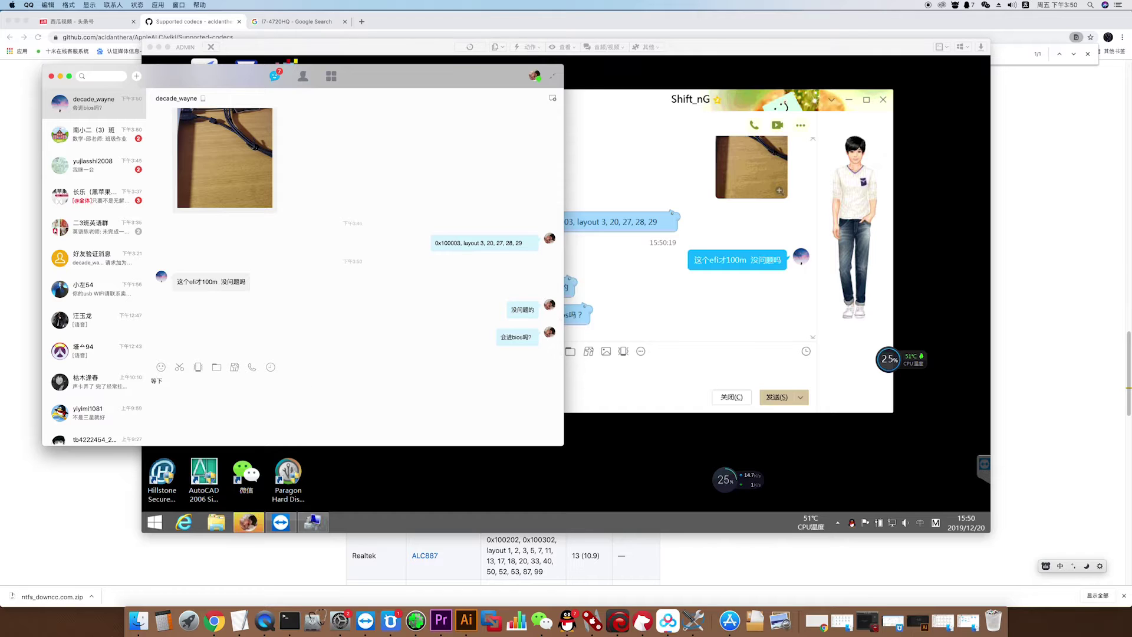
{"action": "type", "text": "fbfb t"}
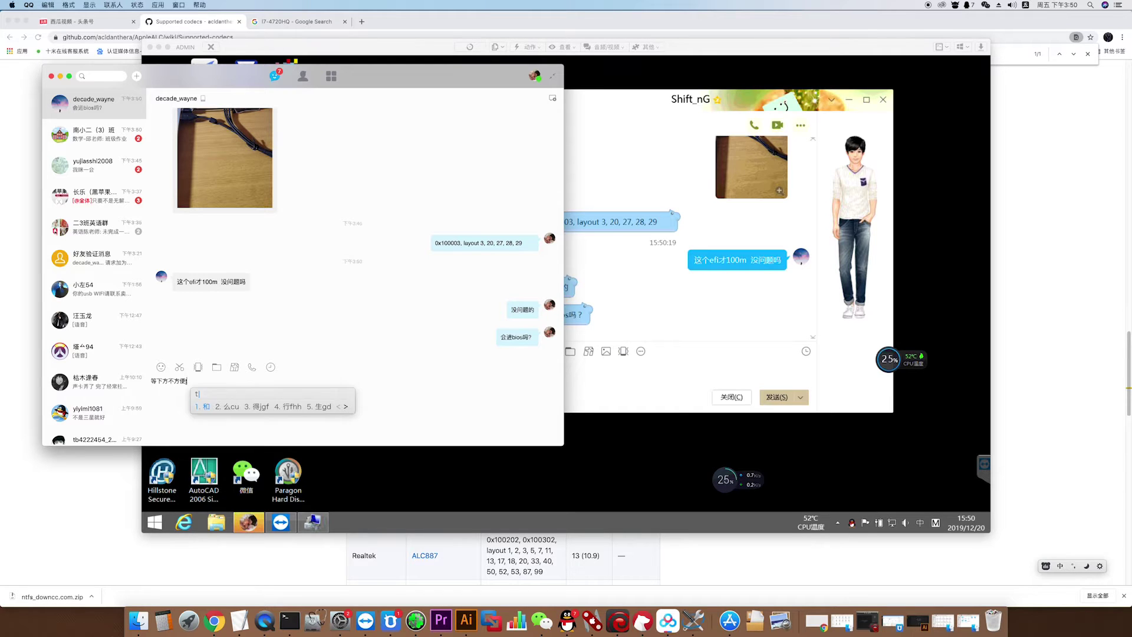
{"action": "type", "text": " h"}
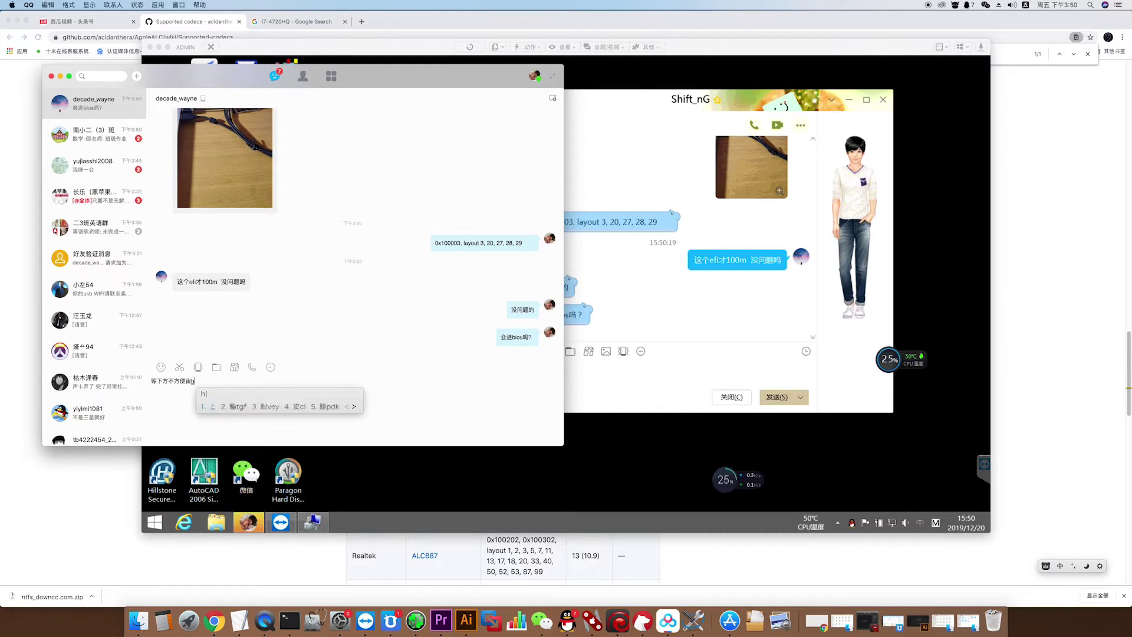
{"action": "type", "text": "id"}
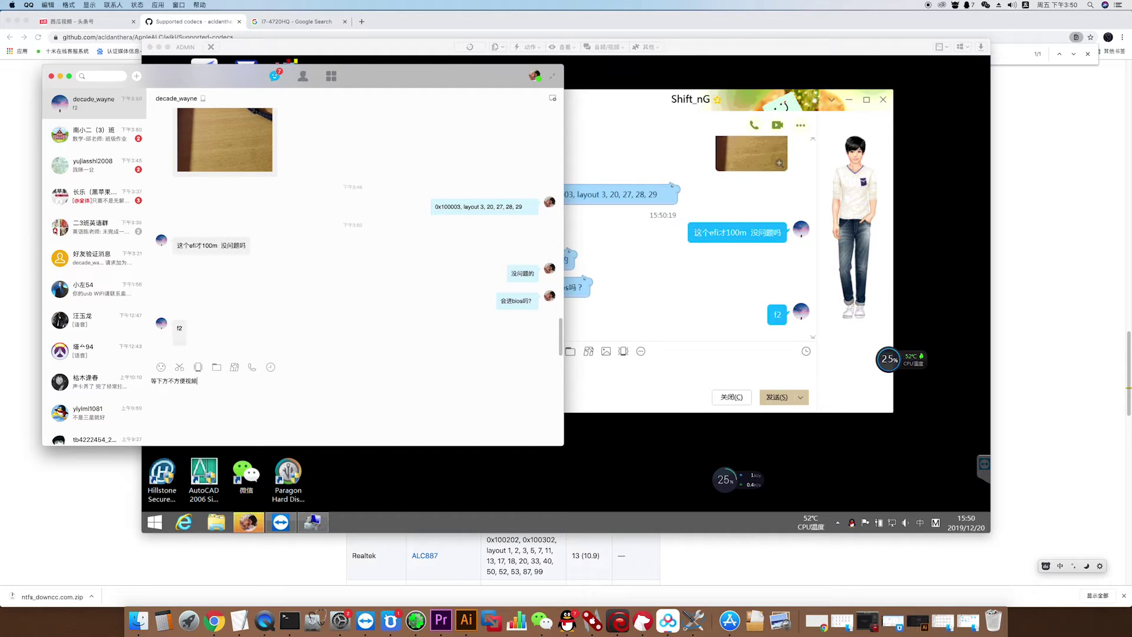
{"action": "key", "text": "Return"}
Step: Send the messages 有些东西要设置一下 and 那你重启吧 to the laptop's owner
{"action": "type", "text": "有些东西要y"}
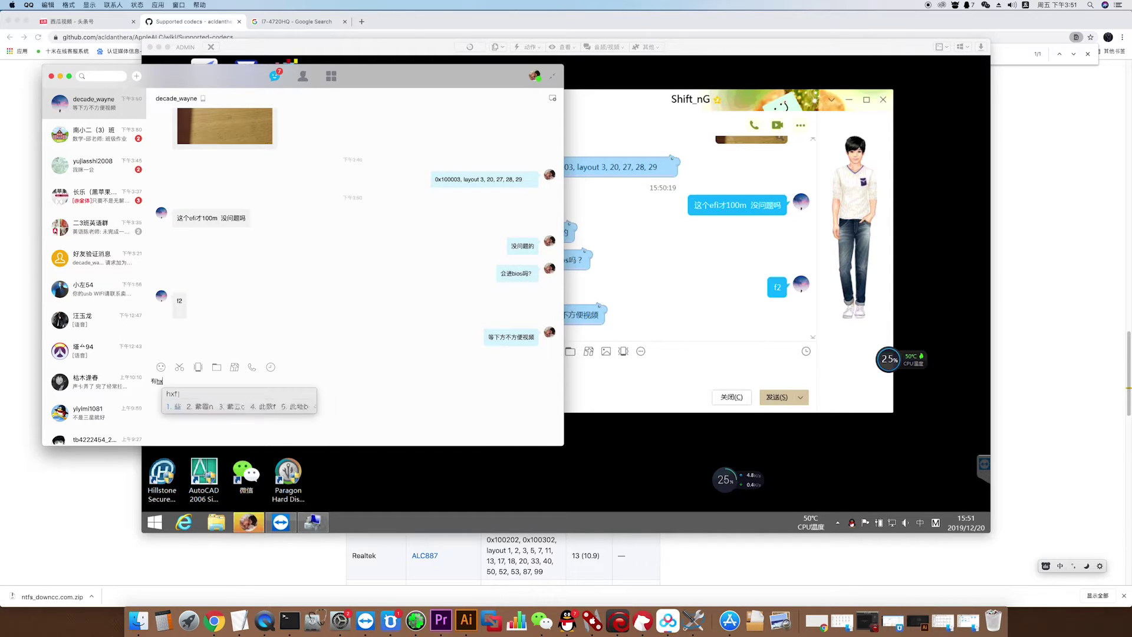
{"action": "type", "text": "设置一下"}
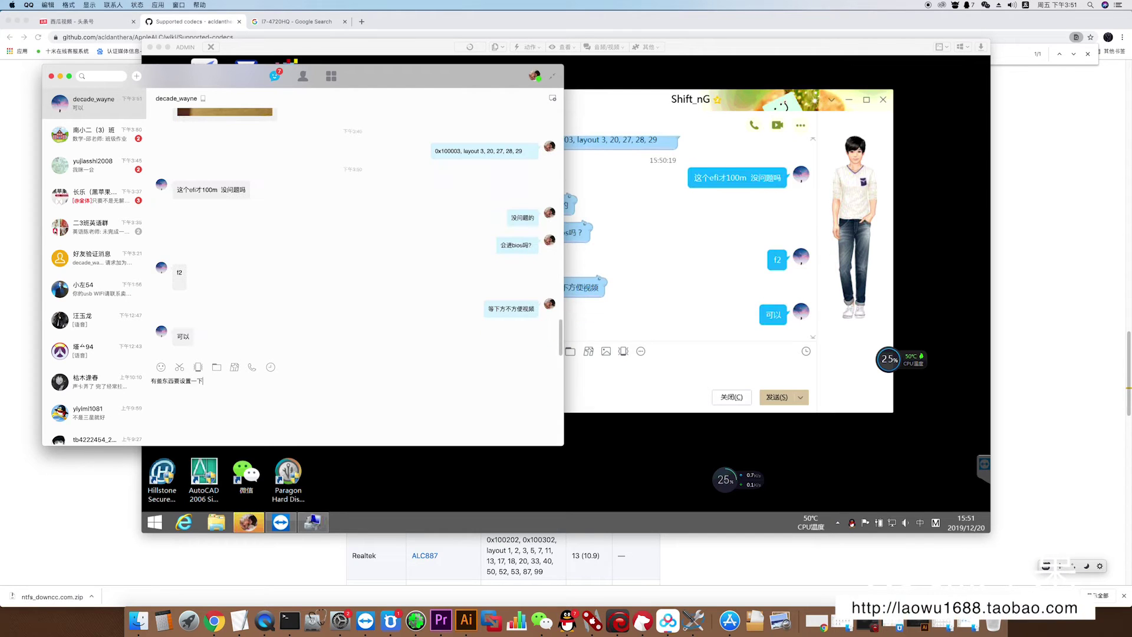
{"action": "key", "text": "Return"}
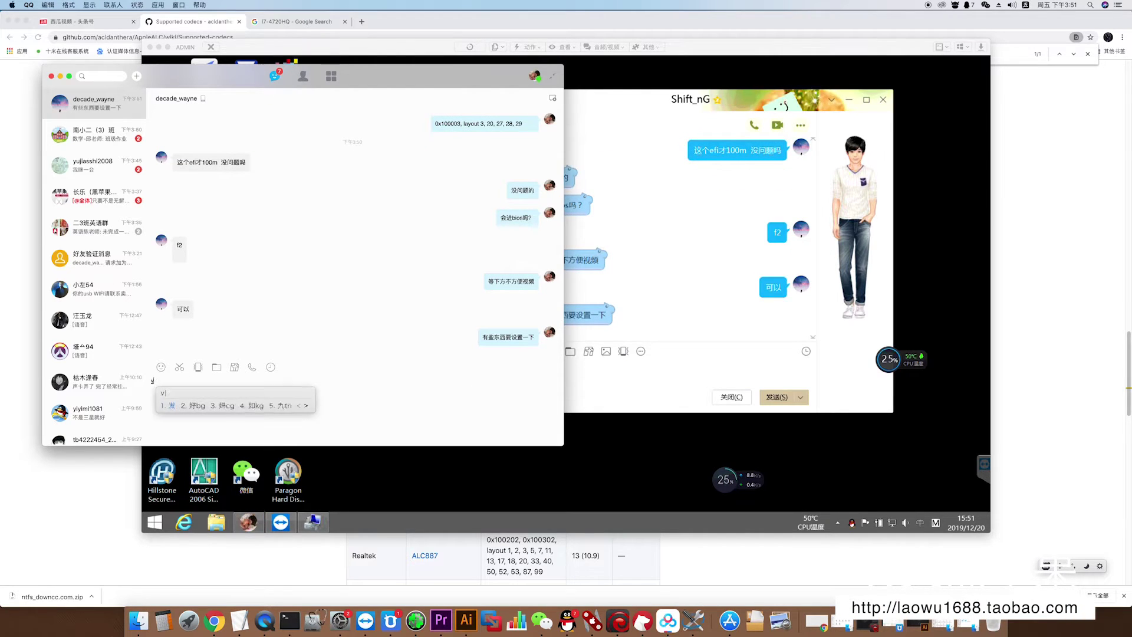
{"action": "type", "text": "那你重启k"}
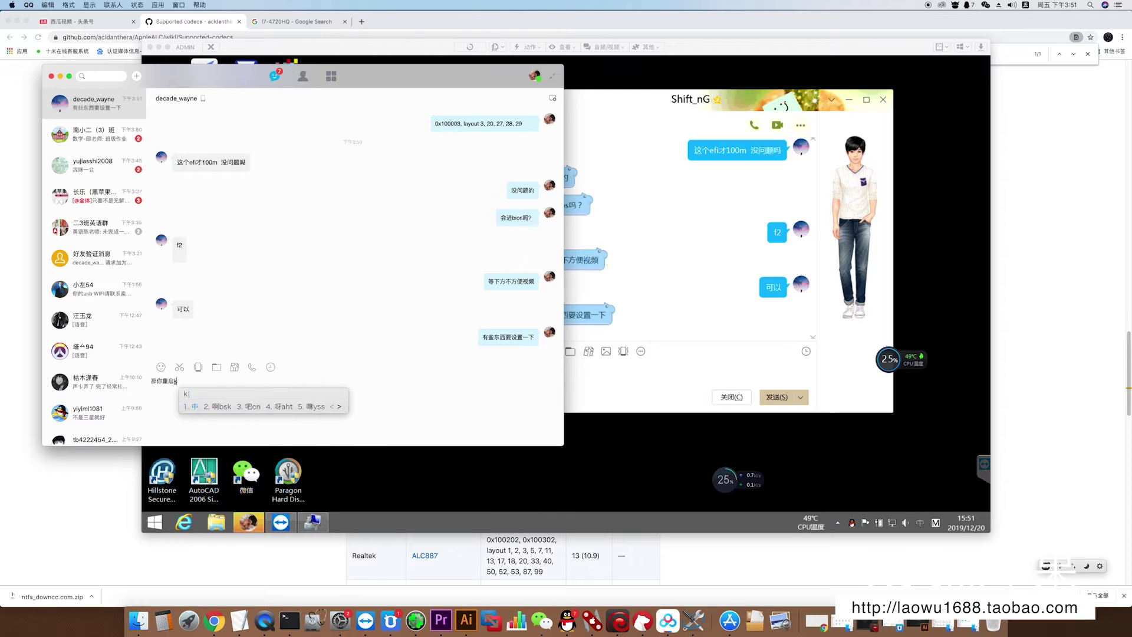
{"action": "type", "text": "吧"}
{"action": "key", "text": "Return"}
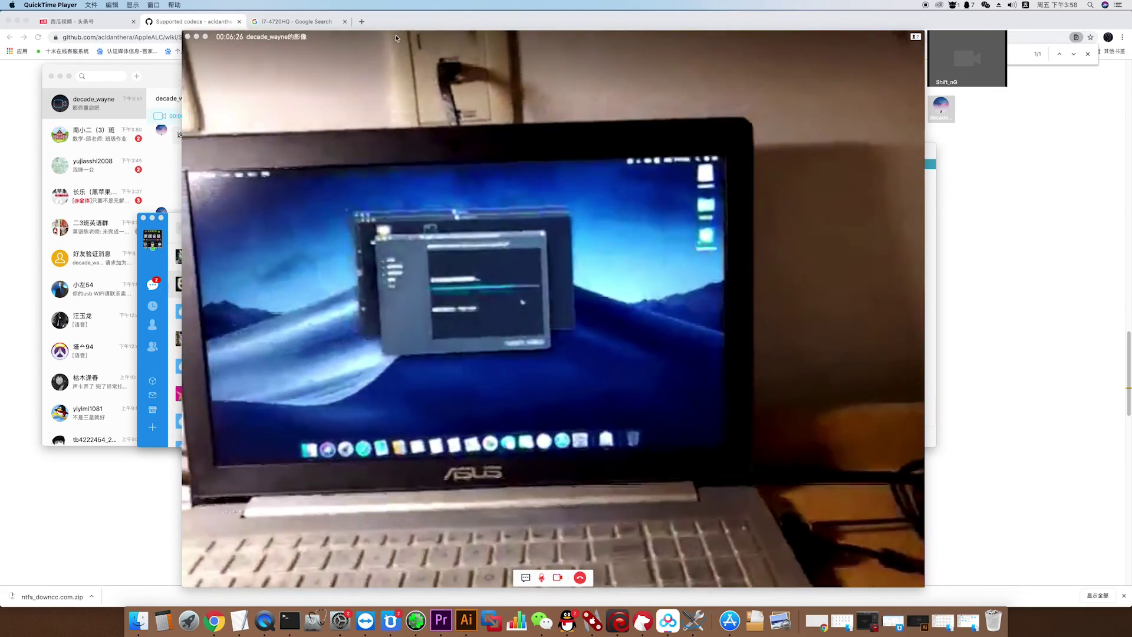
Step: Move the video call window and the 千牛 chat window apart, and open the first unread conversation in 千牛
{"action": "left_click_drag", "start_coordinate": [397, 38], "coordinate": [504, 44]}
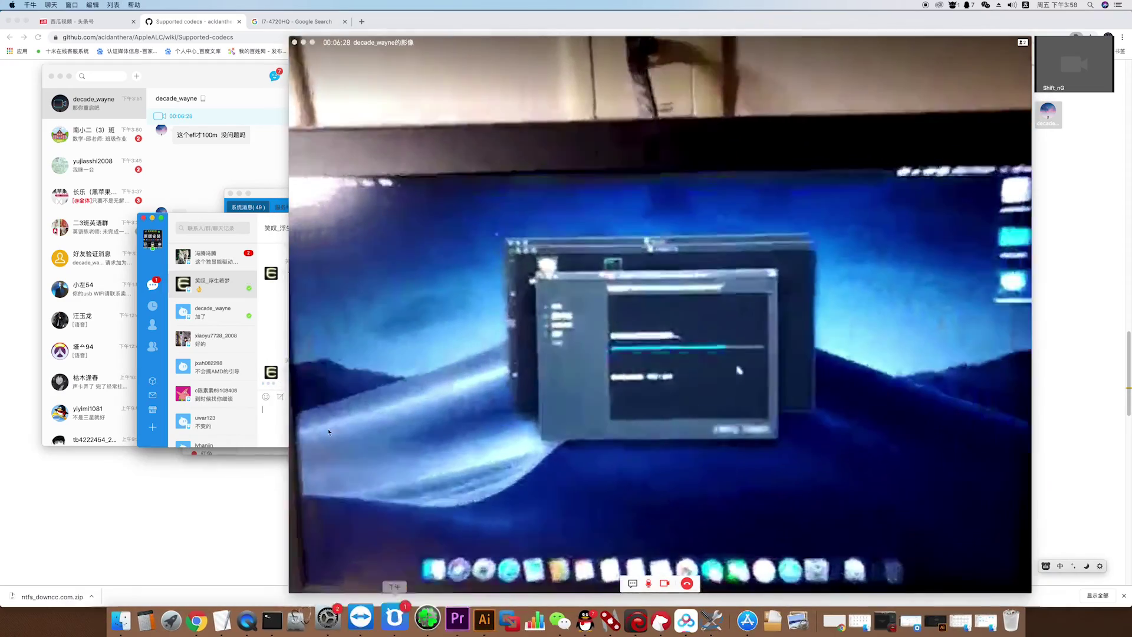
{"action": "left_click_drag", "start_coordinate": [223, 217], "coordinate": [88, 214]}
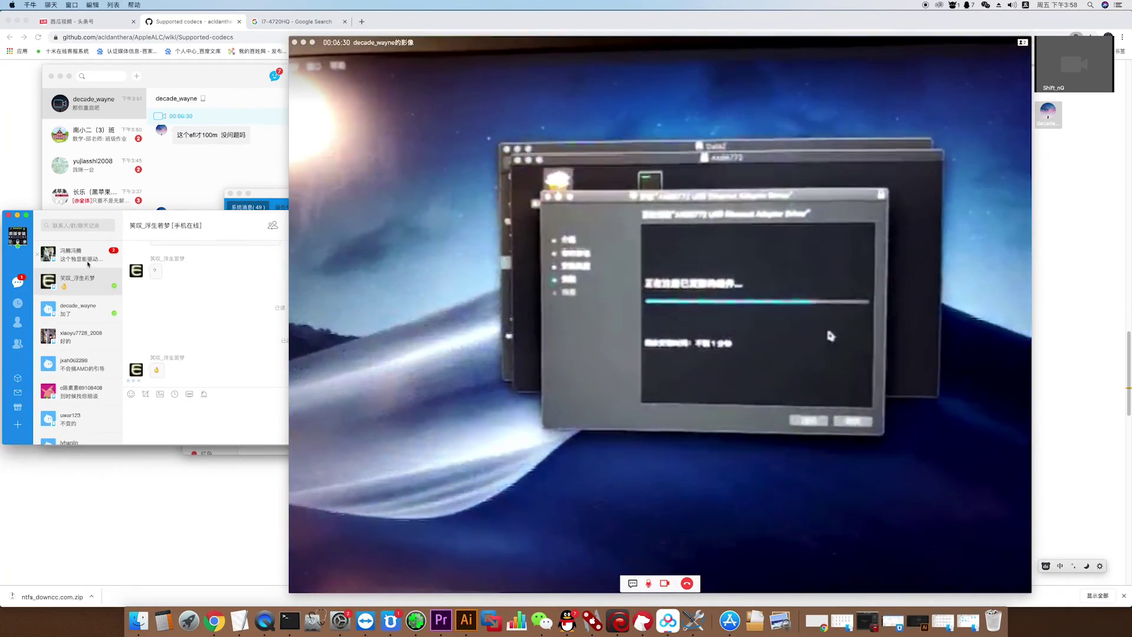
{"action": "left_click", "coordinate": [87, 259]}
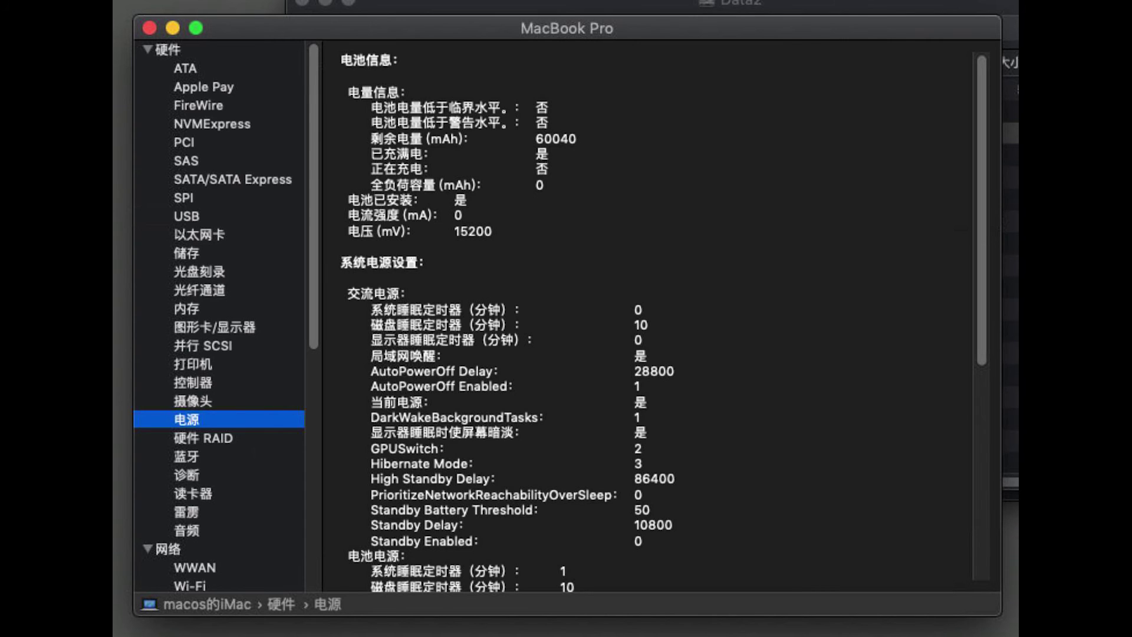
Step: Display the 图形卡/显示器 hardware details in the macOS system report
{"action": "left_click", "coordinate": [214, 327]}
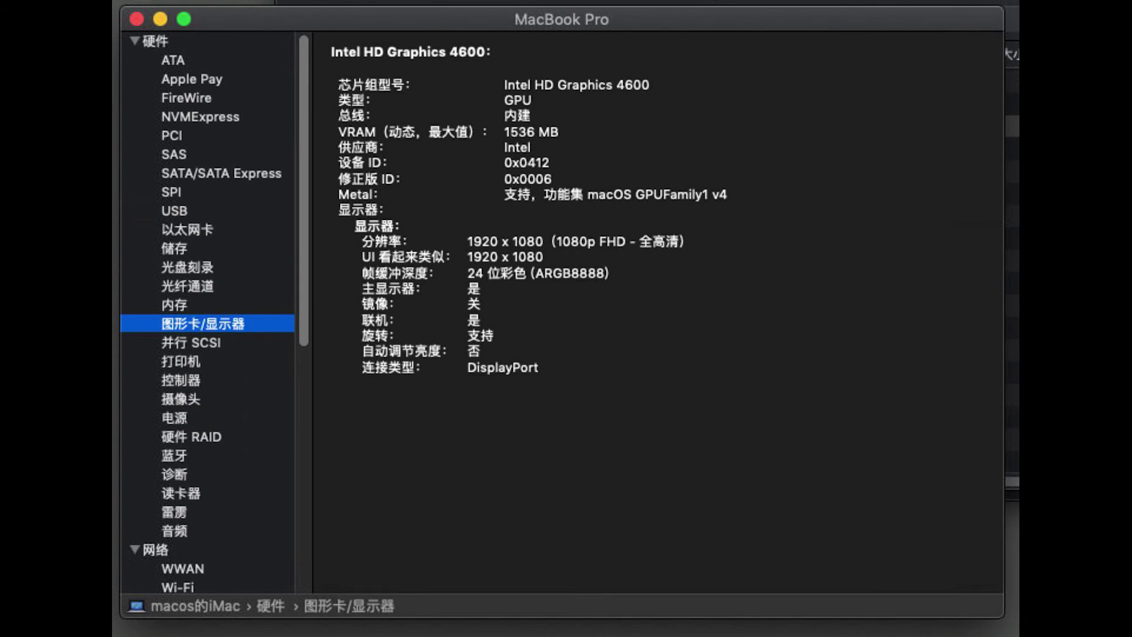